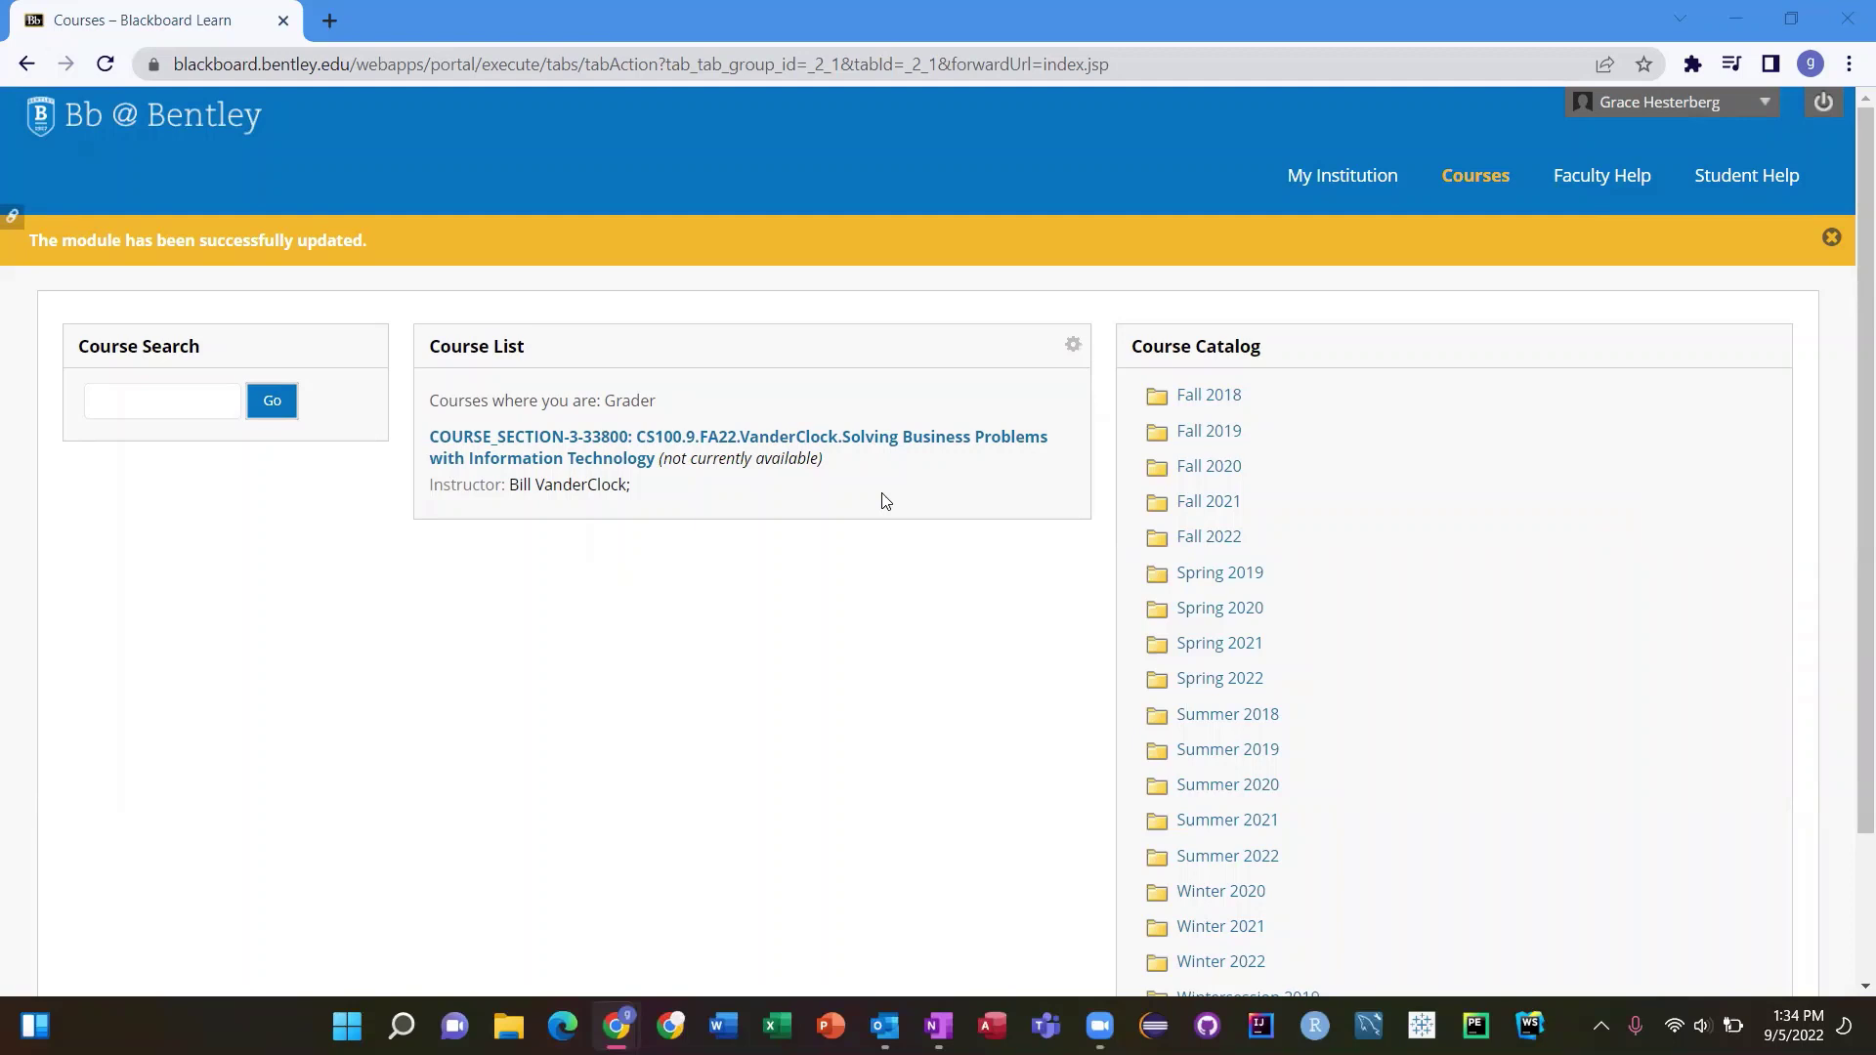
Open the CS100 course and follow its MindTap Course Access link to Cengage sign-in
left_click(760, 437)
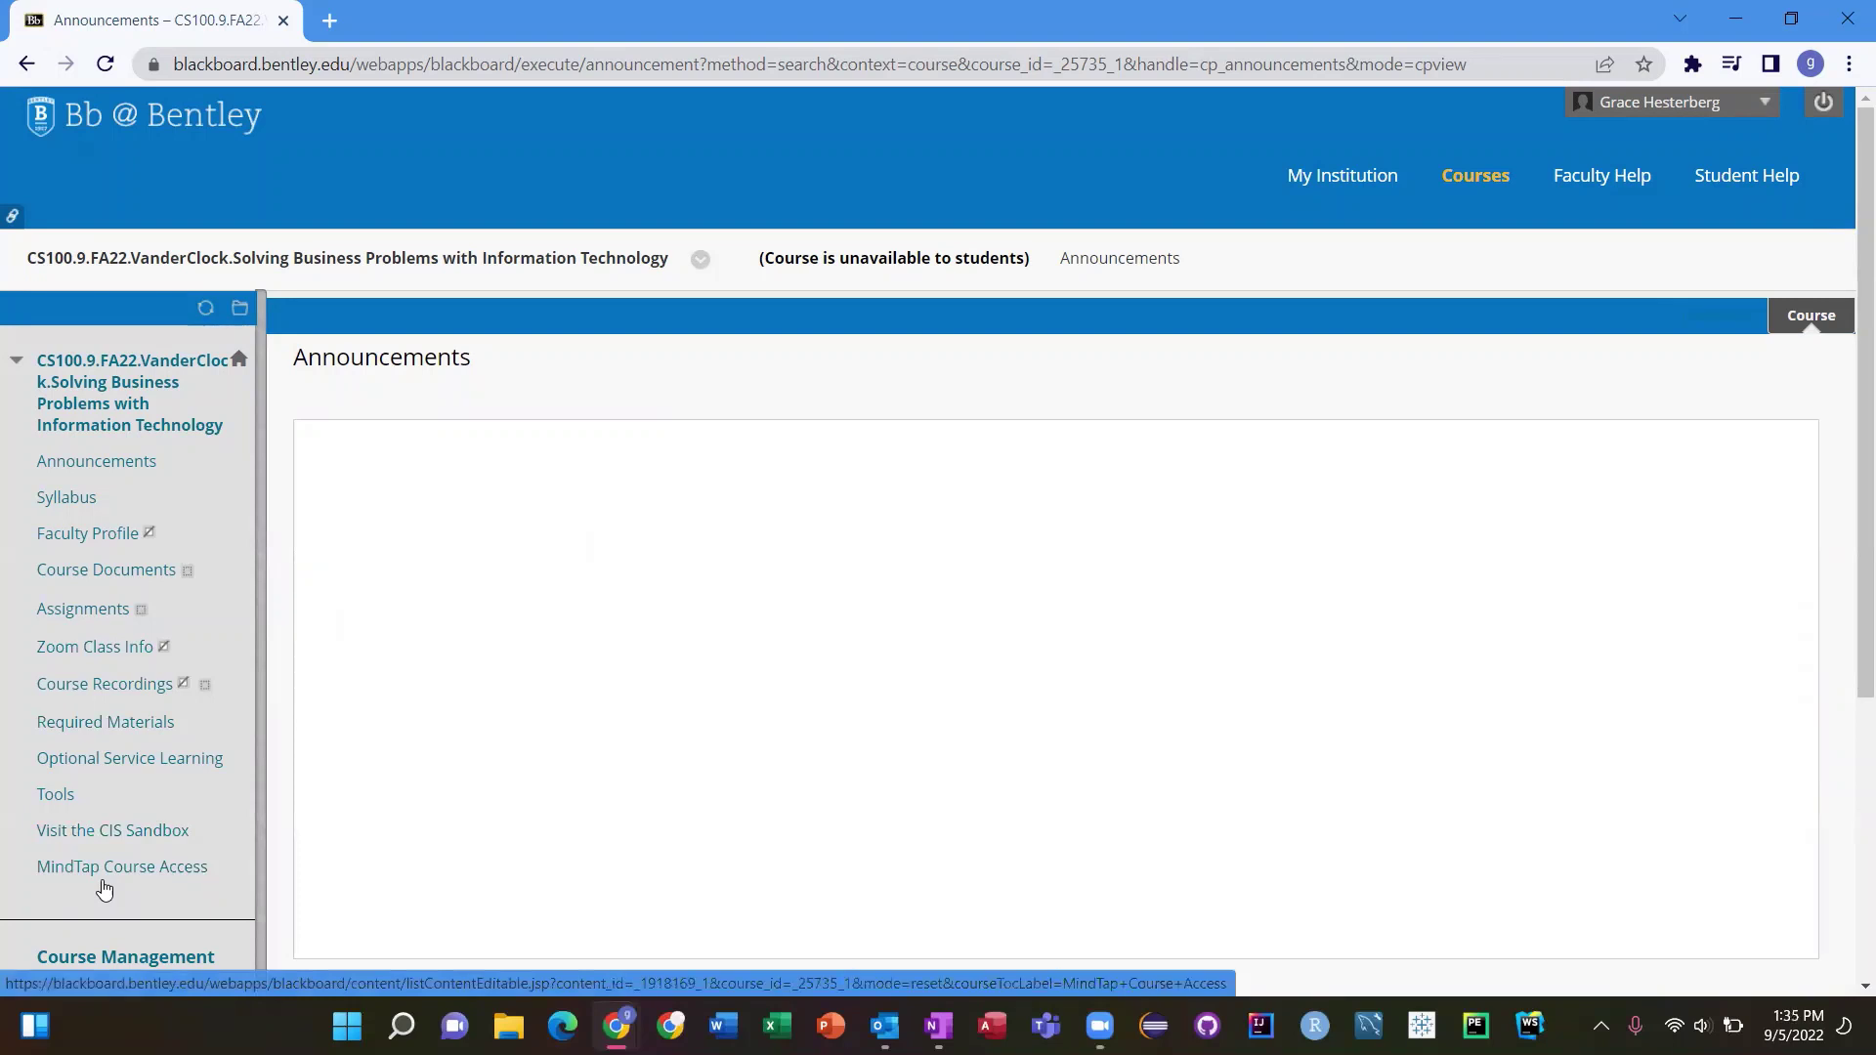
right_click(127, 873)
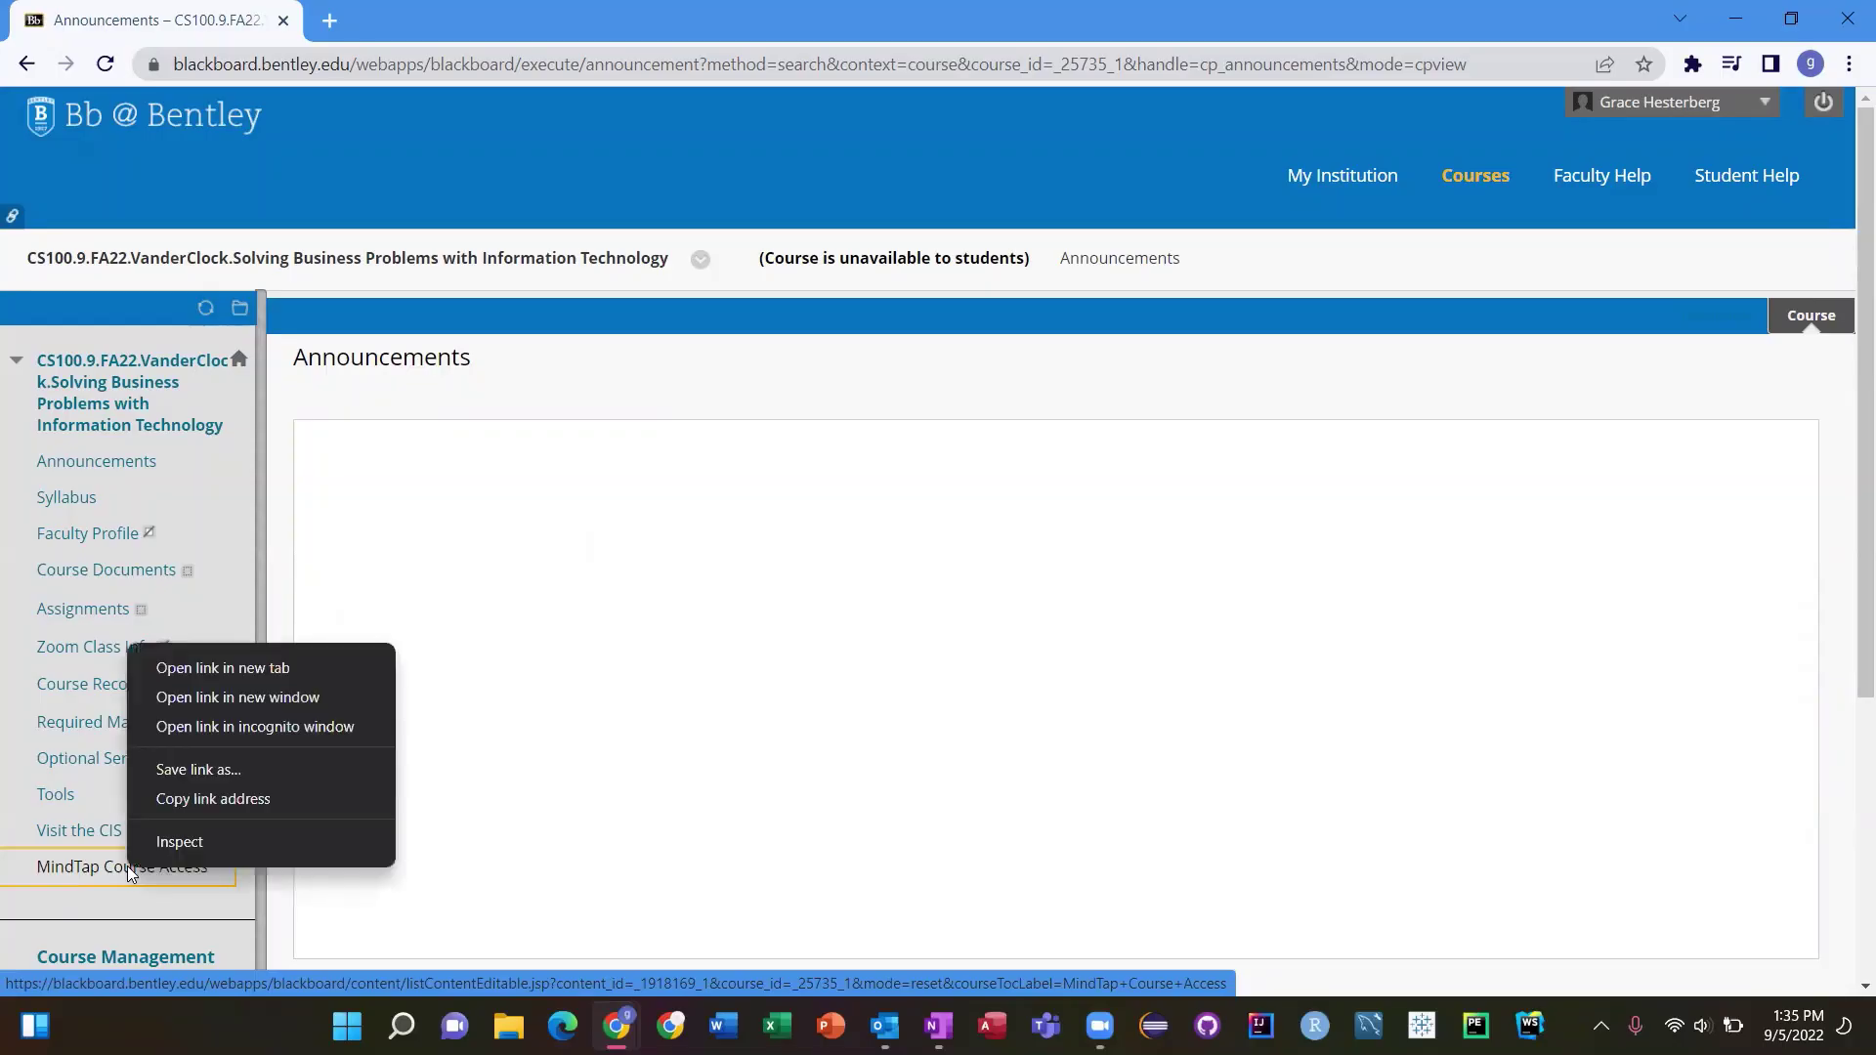
left_click(130, 873)
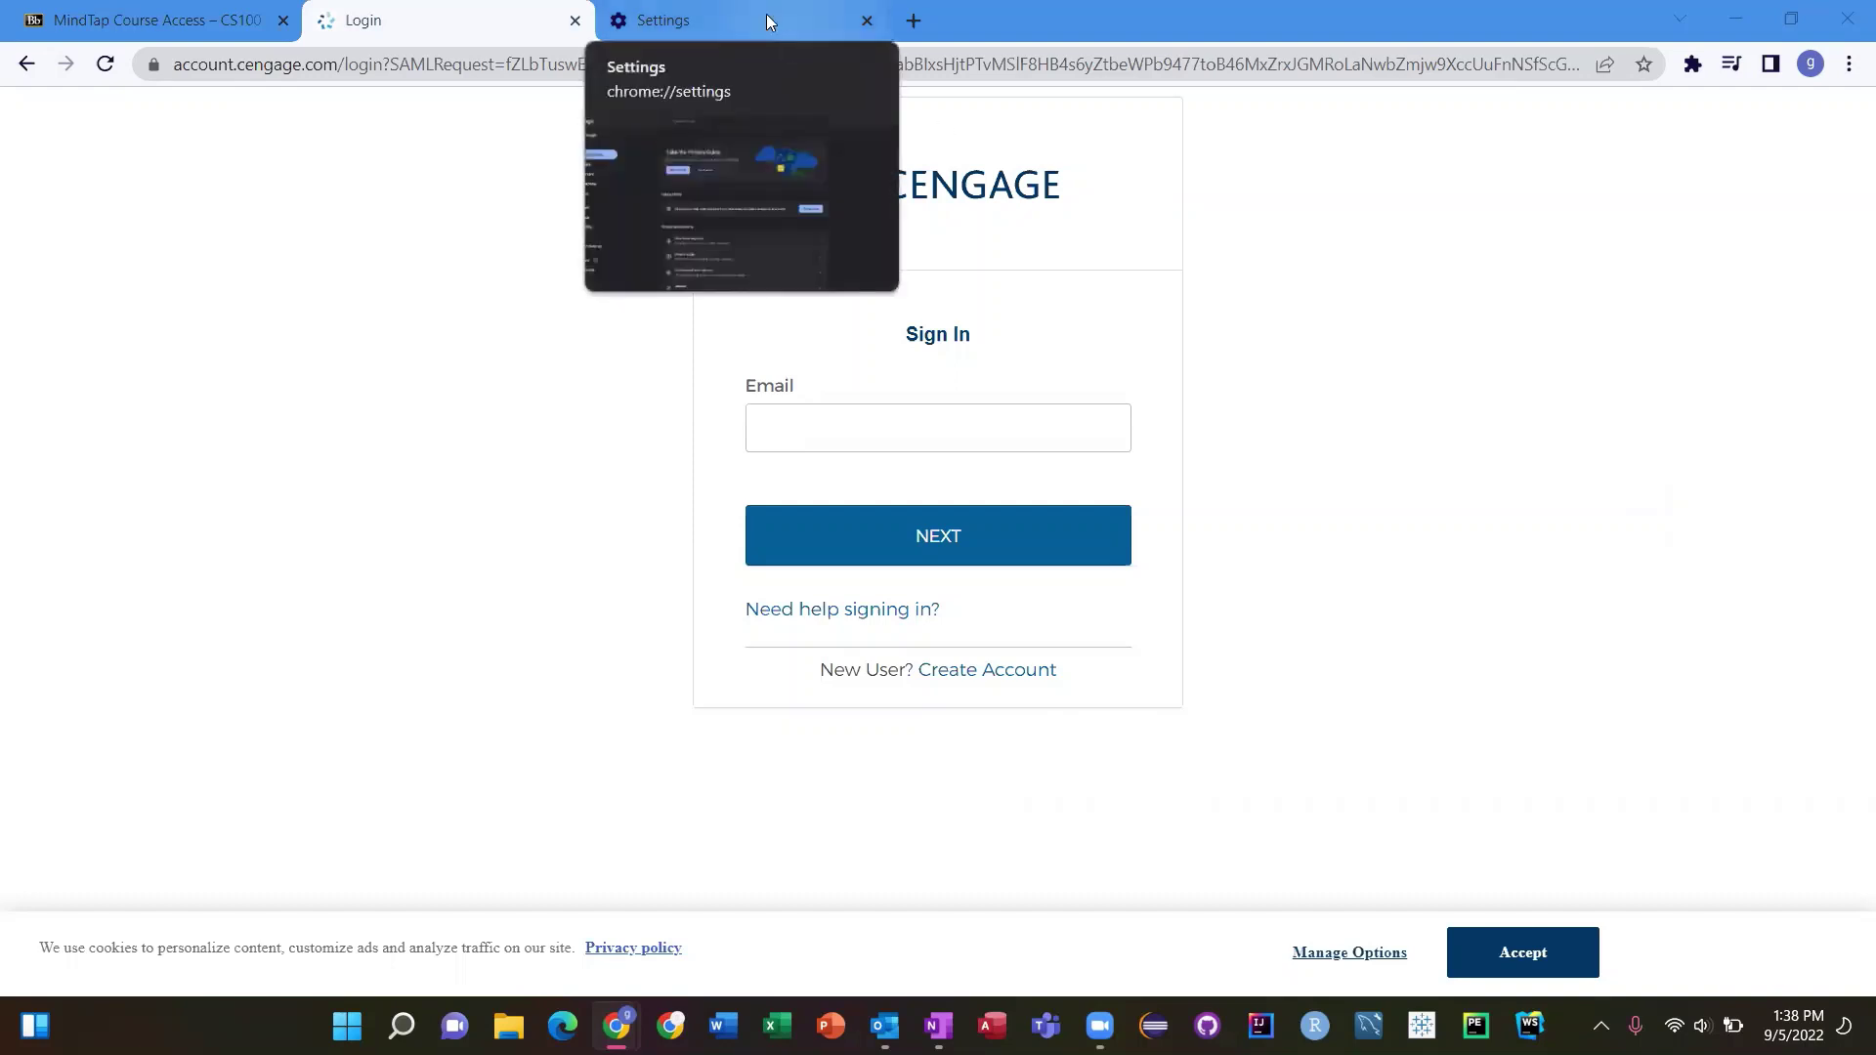
Go to Chrome's Site Settings and open the Pop-ups and redirects page
left_click(1849, 64)
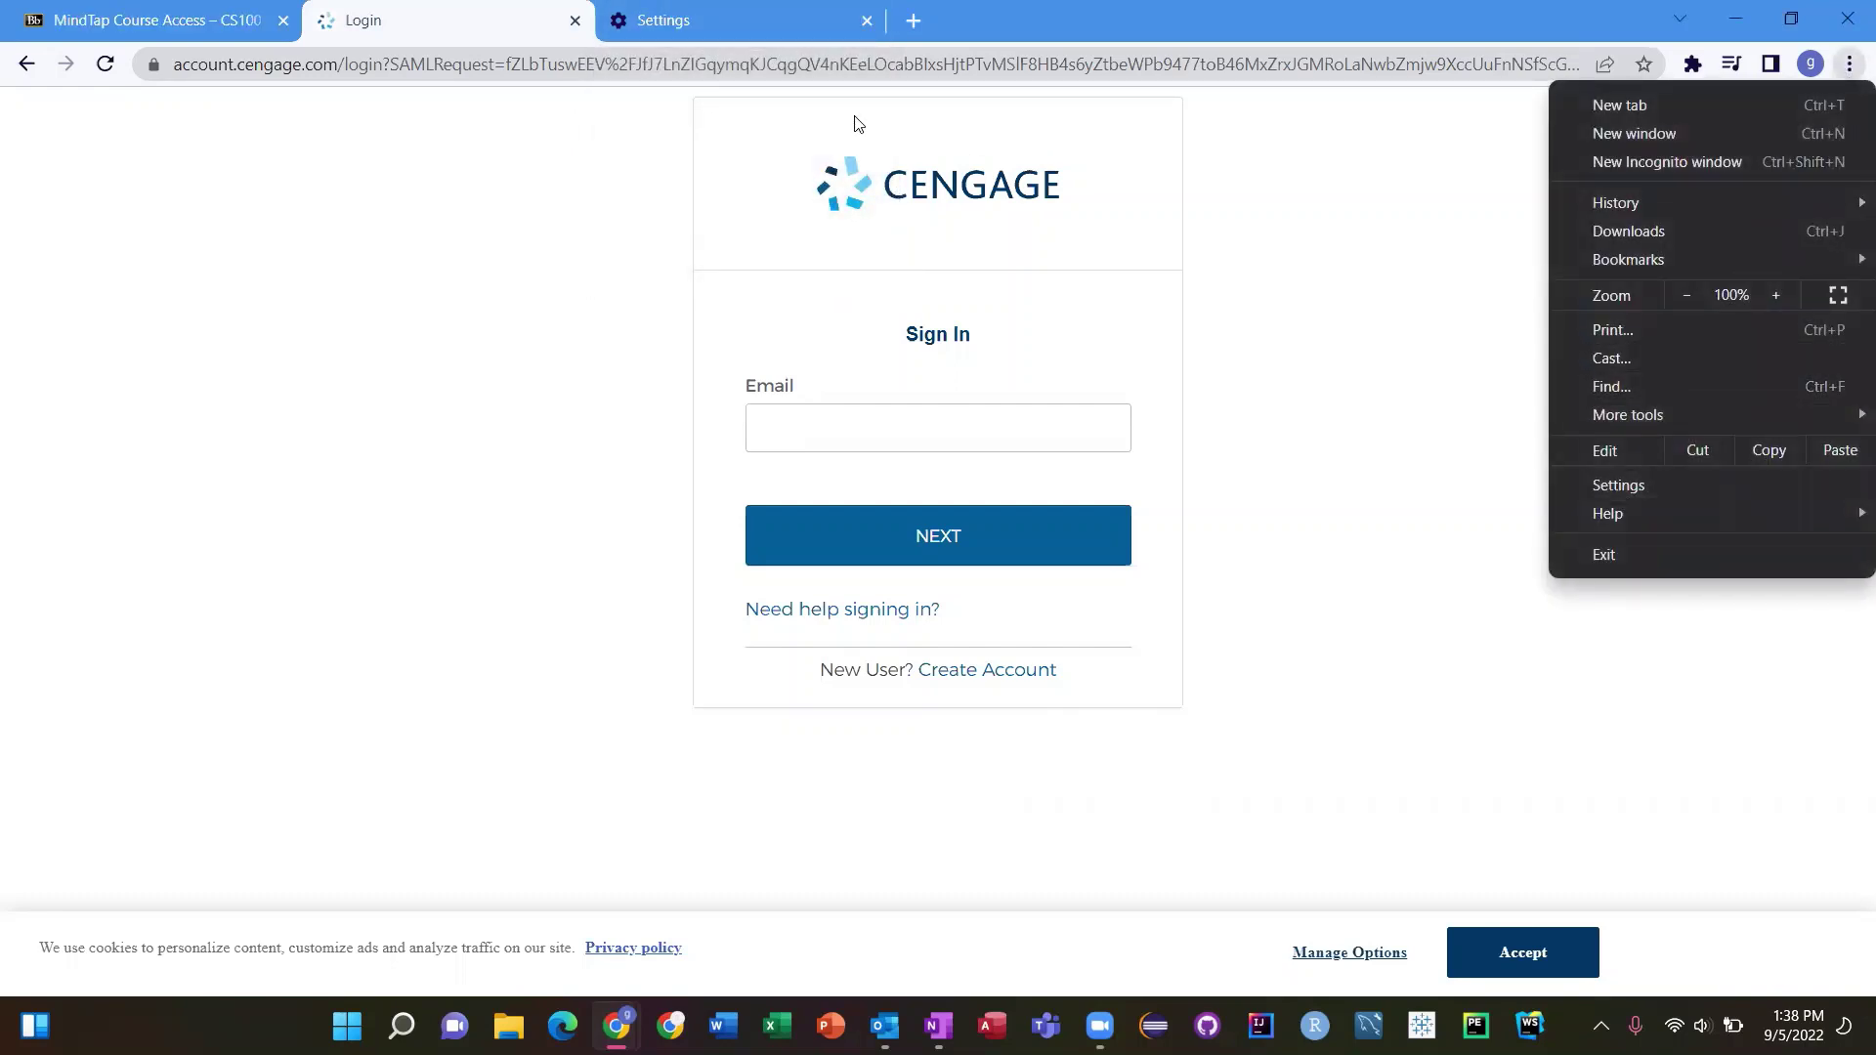
left_click(764, 26)
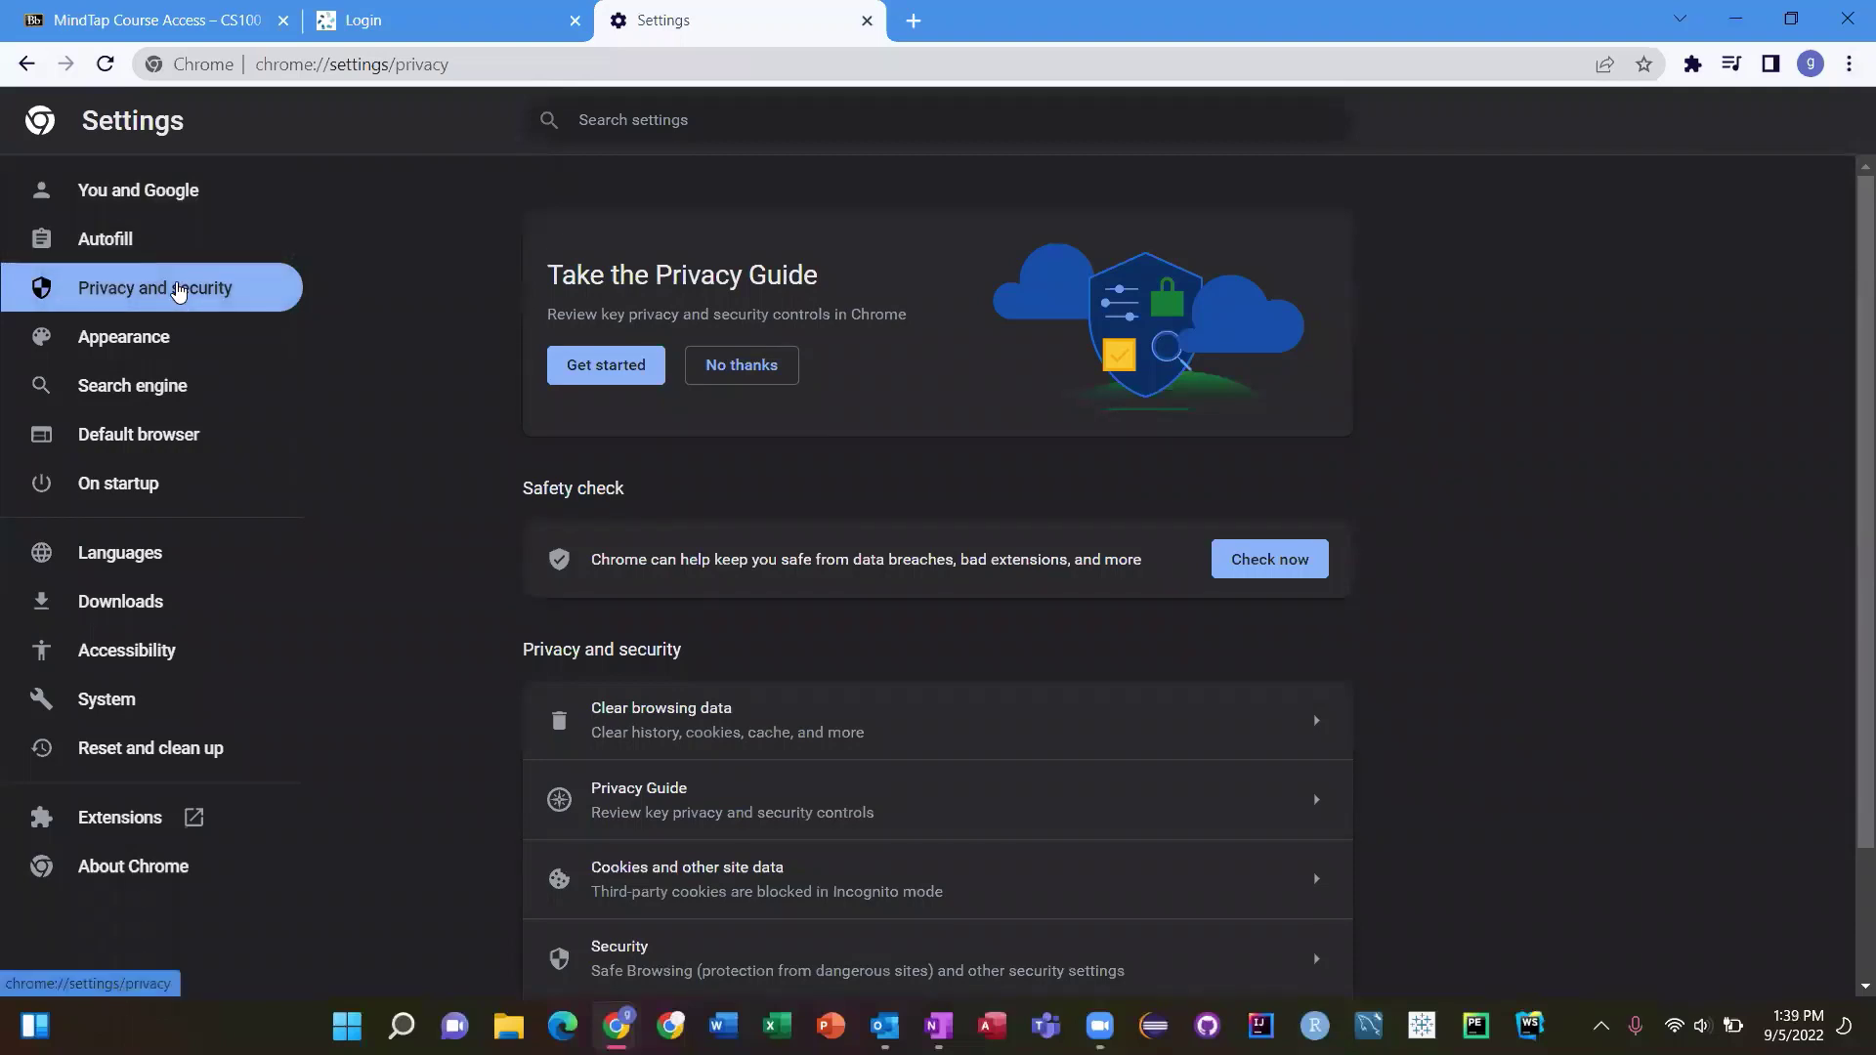
scroll(433, 612, "down", 2)
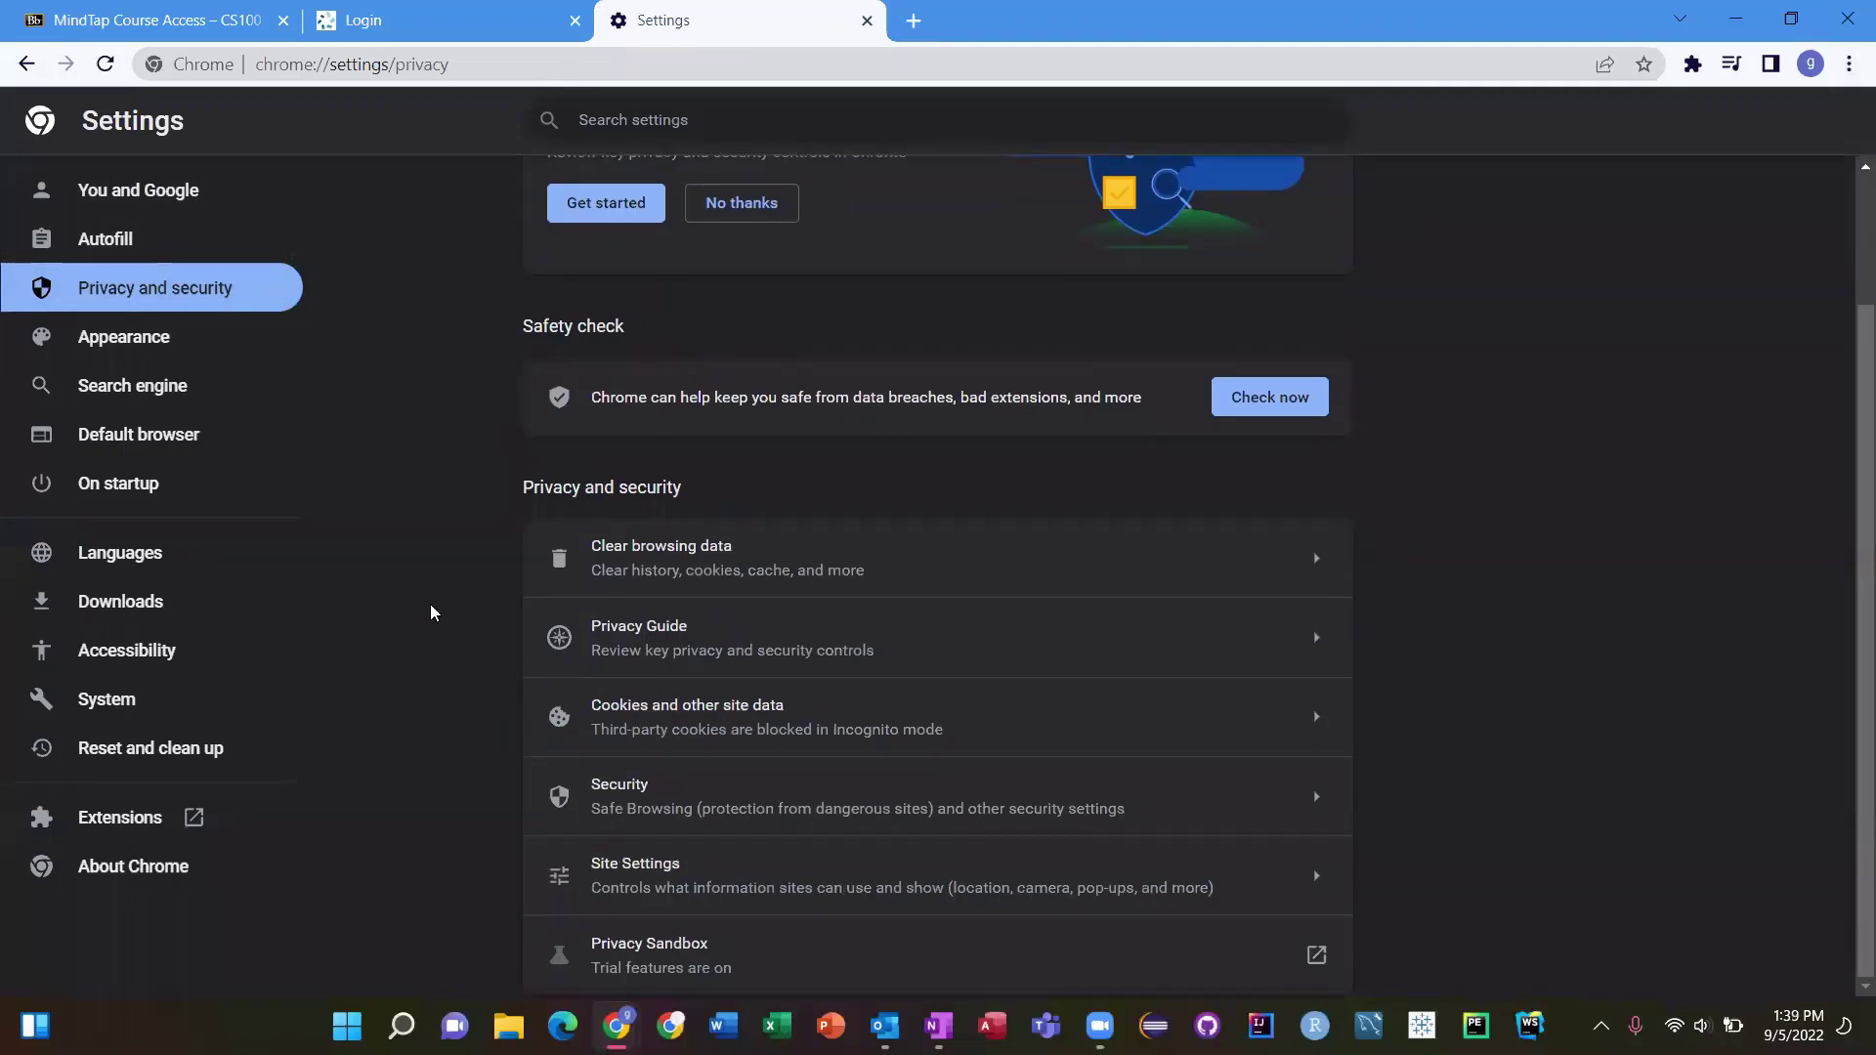
left_click(668, 882)
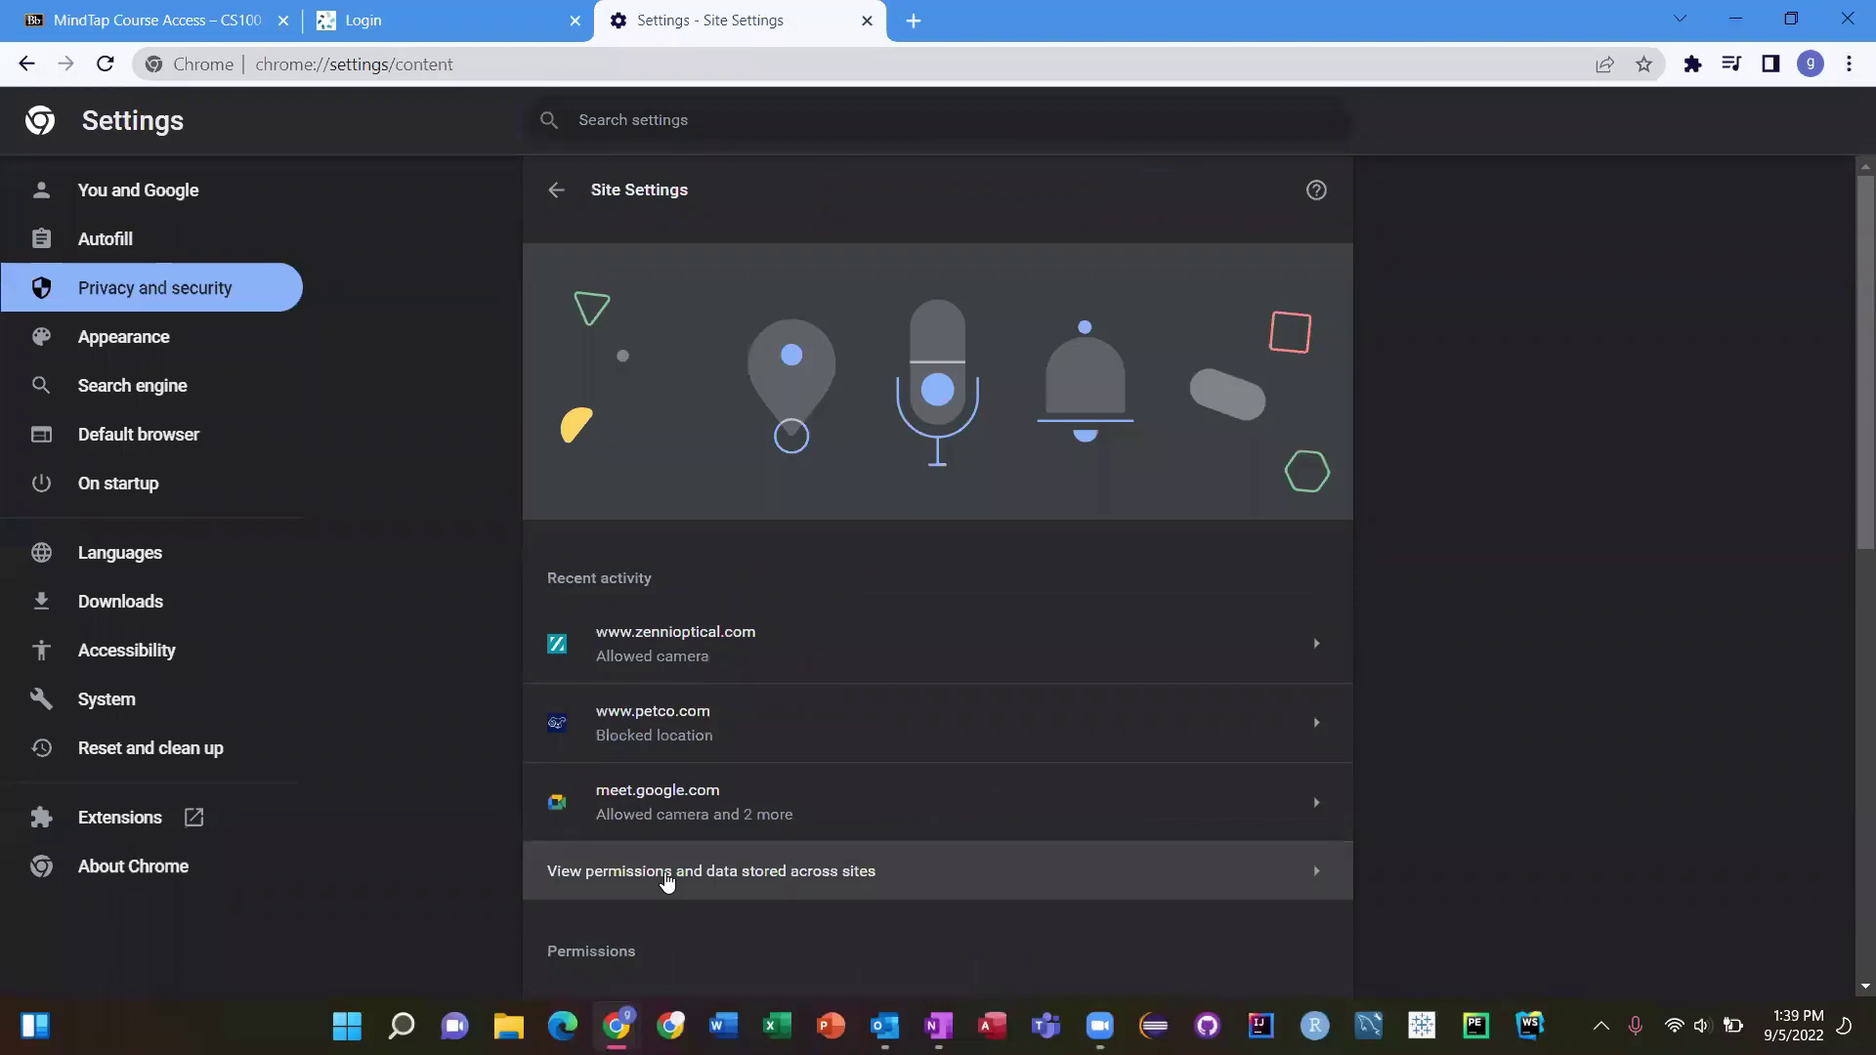
scroll(669, 883, "down", 10)
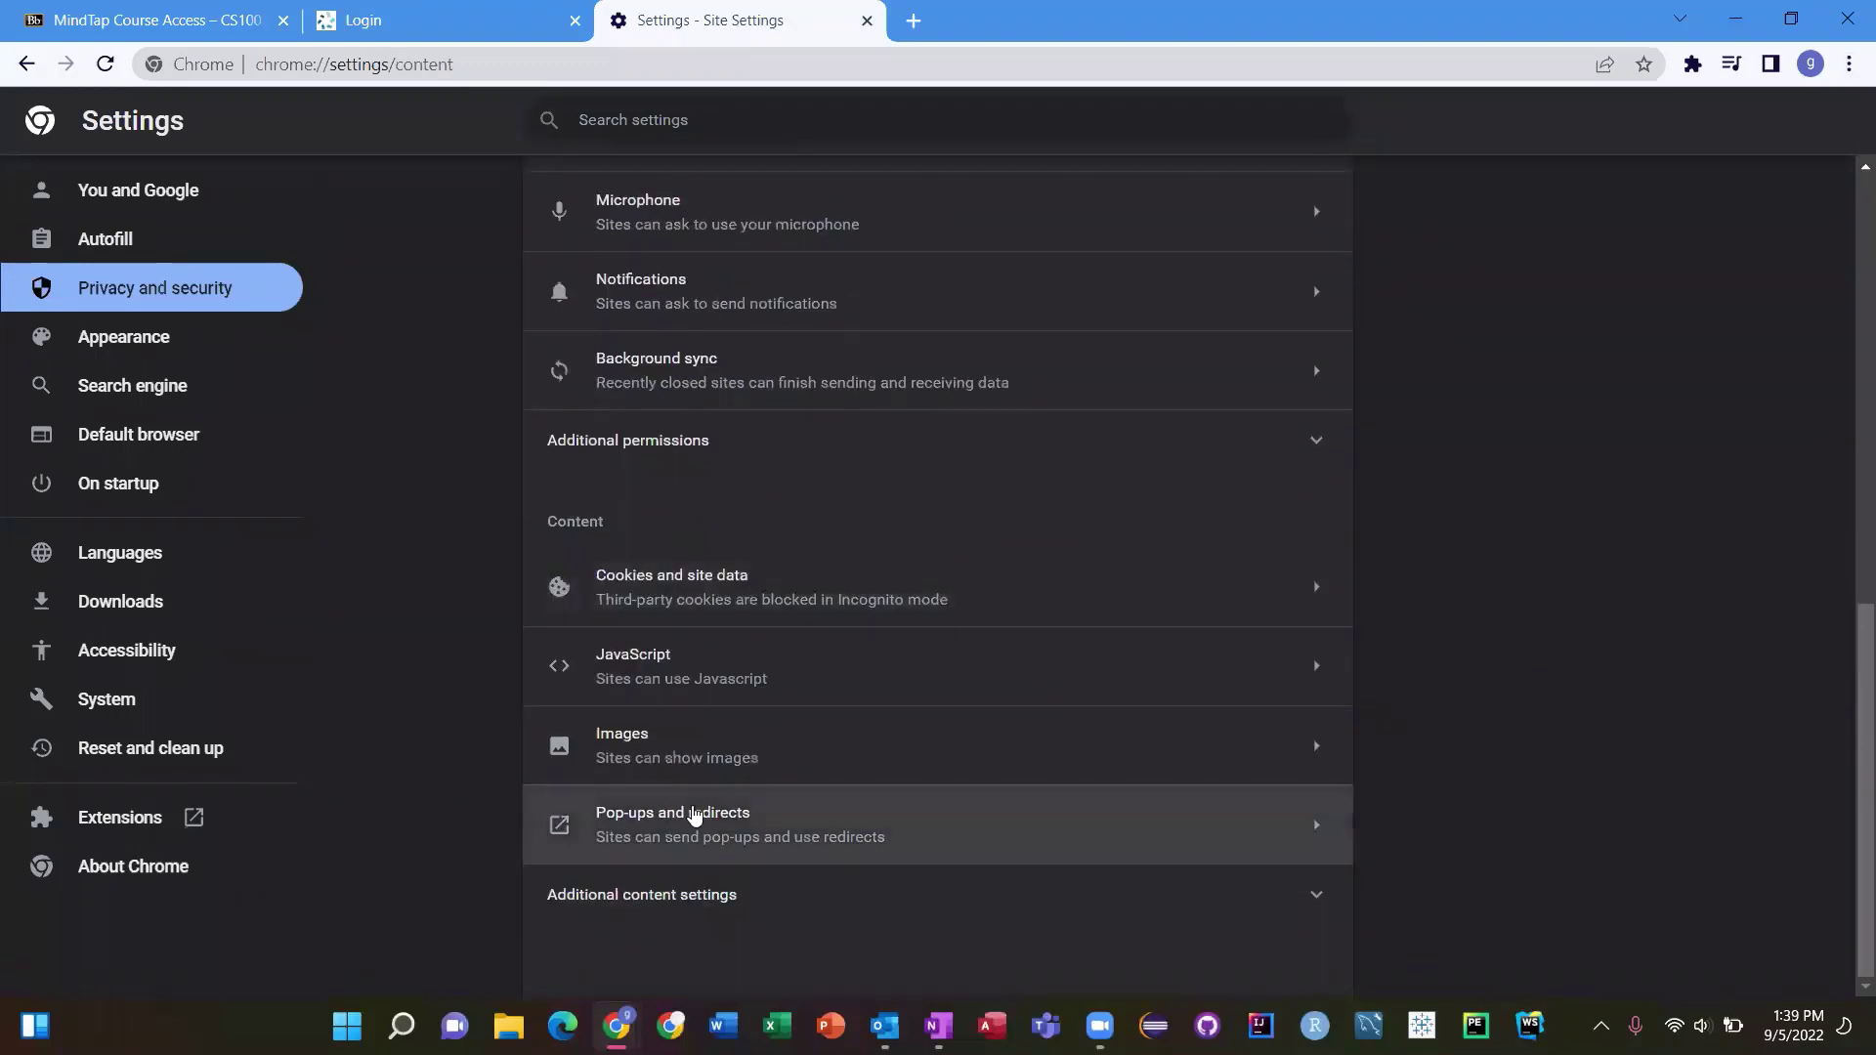
left_click(796, 823)
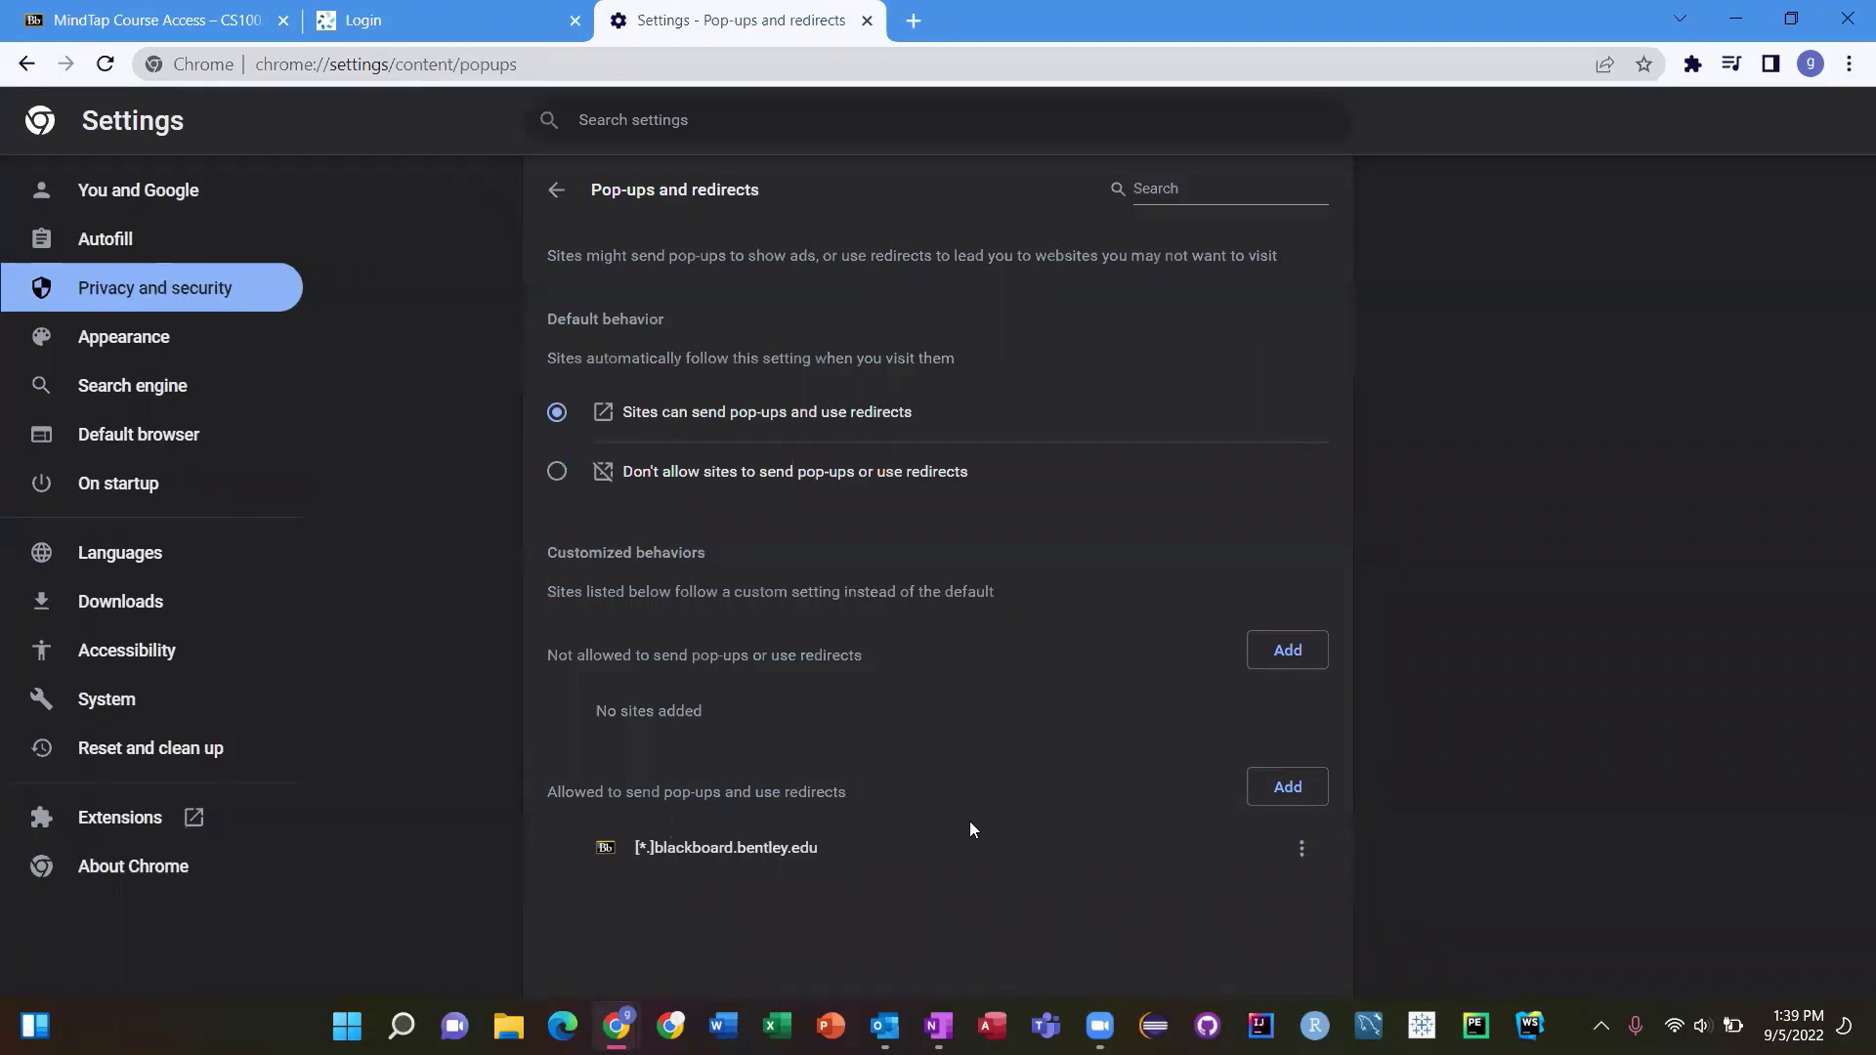
Add [*.]cengage.com to the sites allowed to send pop-ups, then close the Settings tab
left_click(1277, 789)
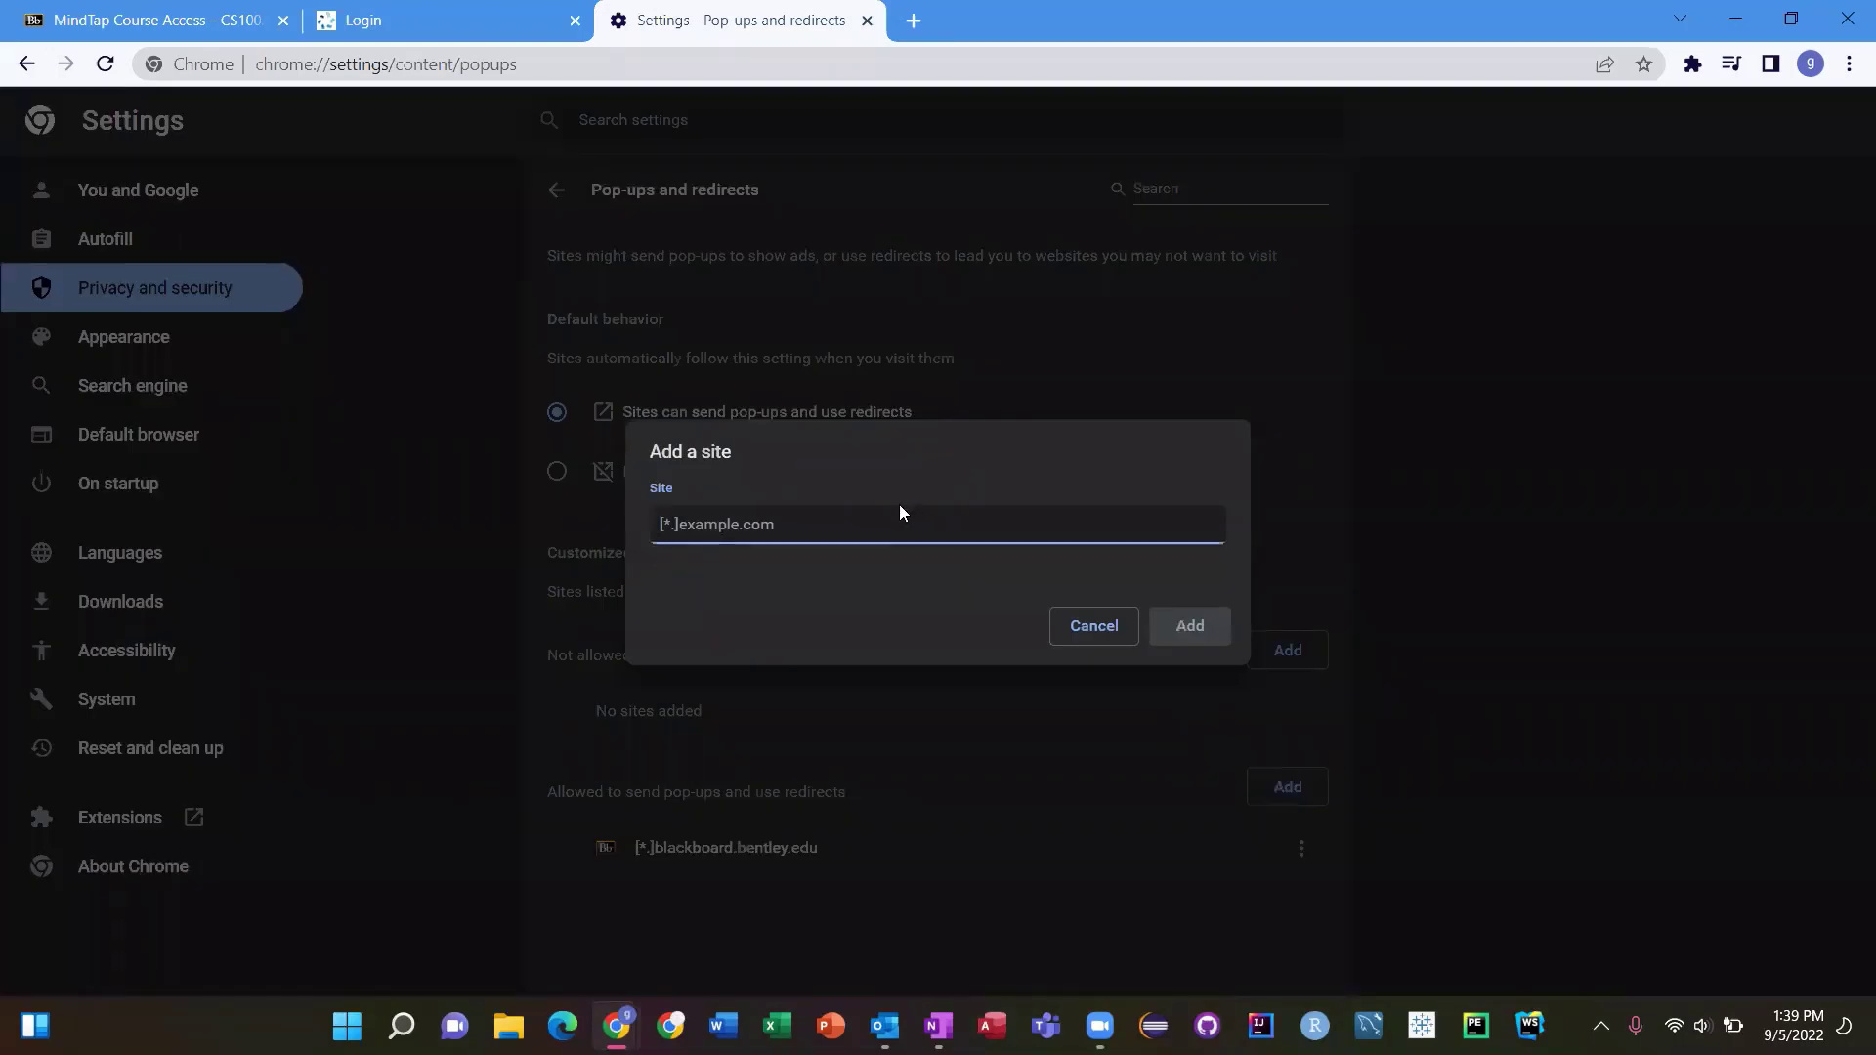
type("[*")
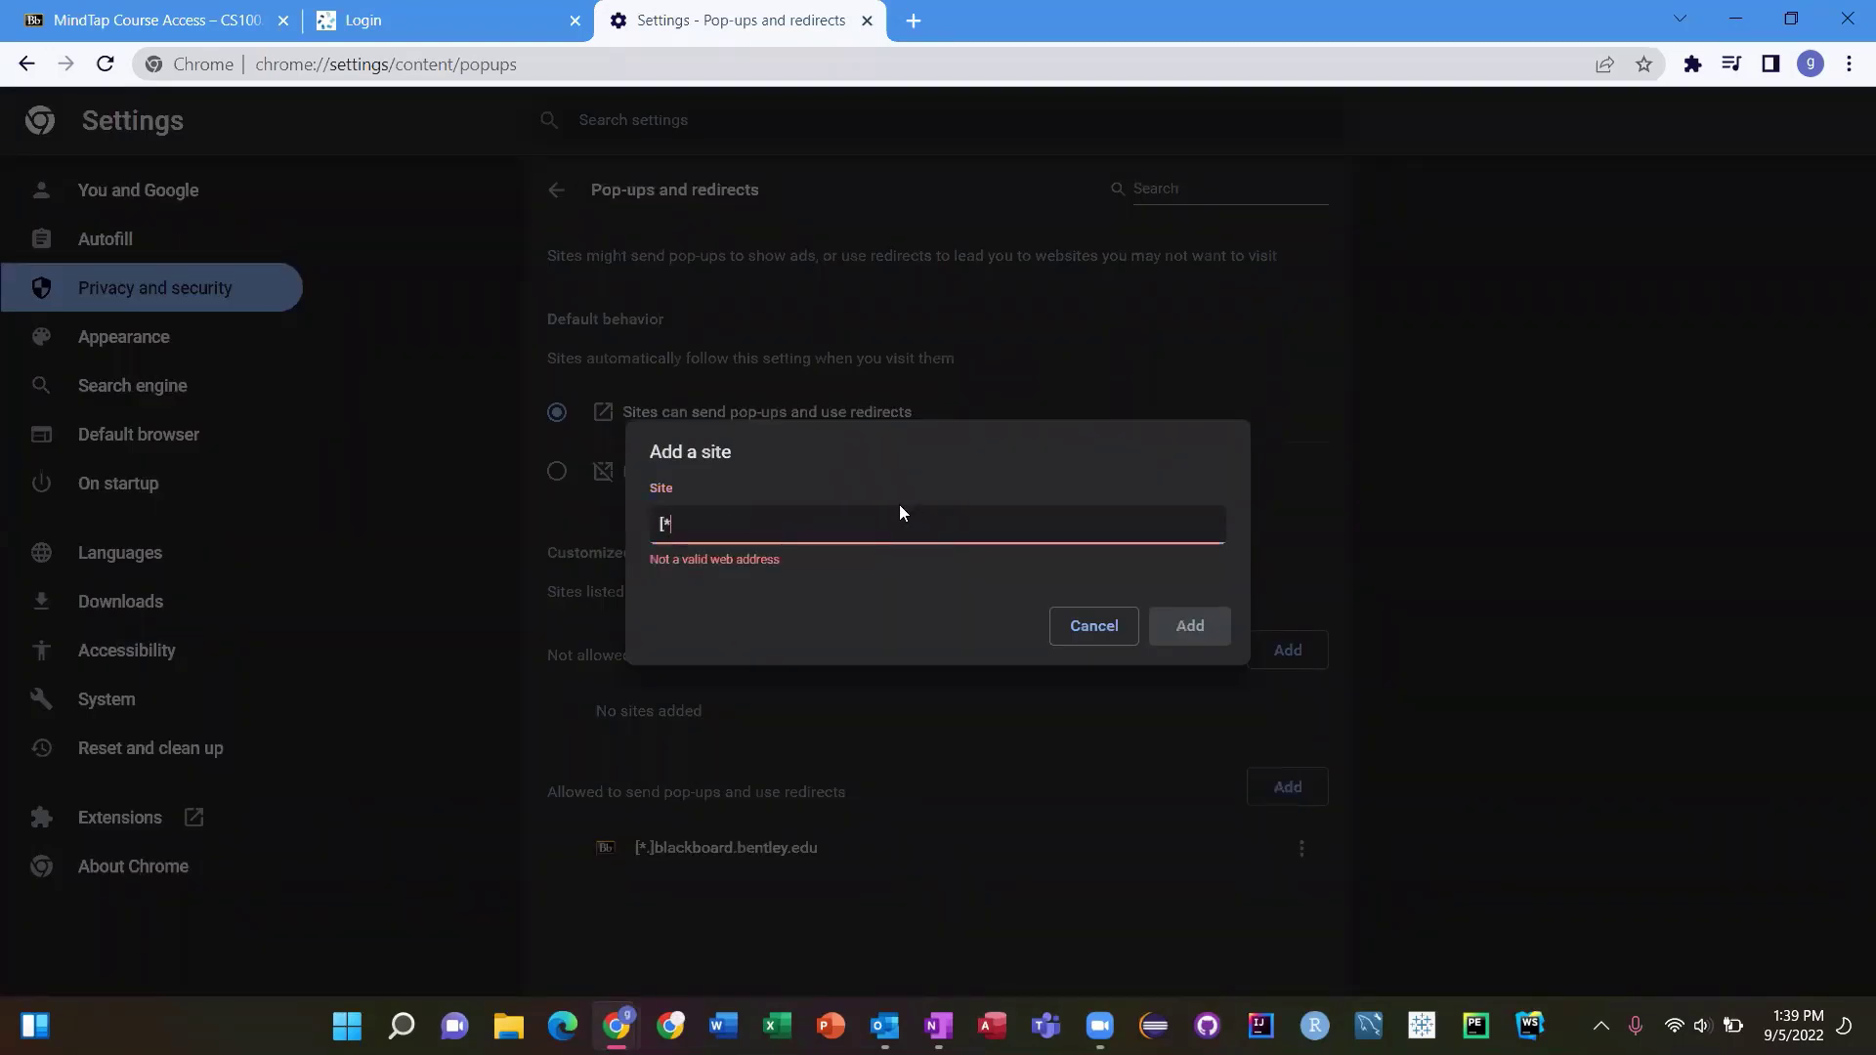
type(".]")
type("https://www.cengage.com/")
left_click(774, 525)
key("BackSpace")
key("BackSpace")
key("BackSpace")
key("BackSpace")
key("BackSpace")
key("BackSpace")
key("BackSpace")
key("BackSpace")
key("BackSpace")
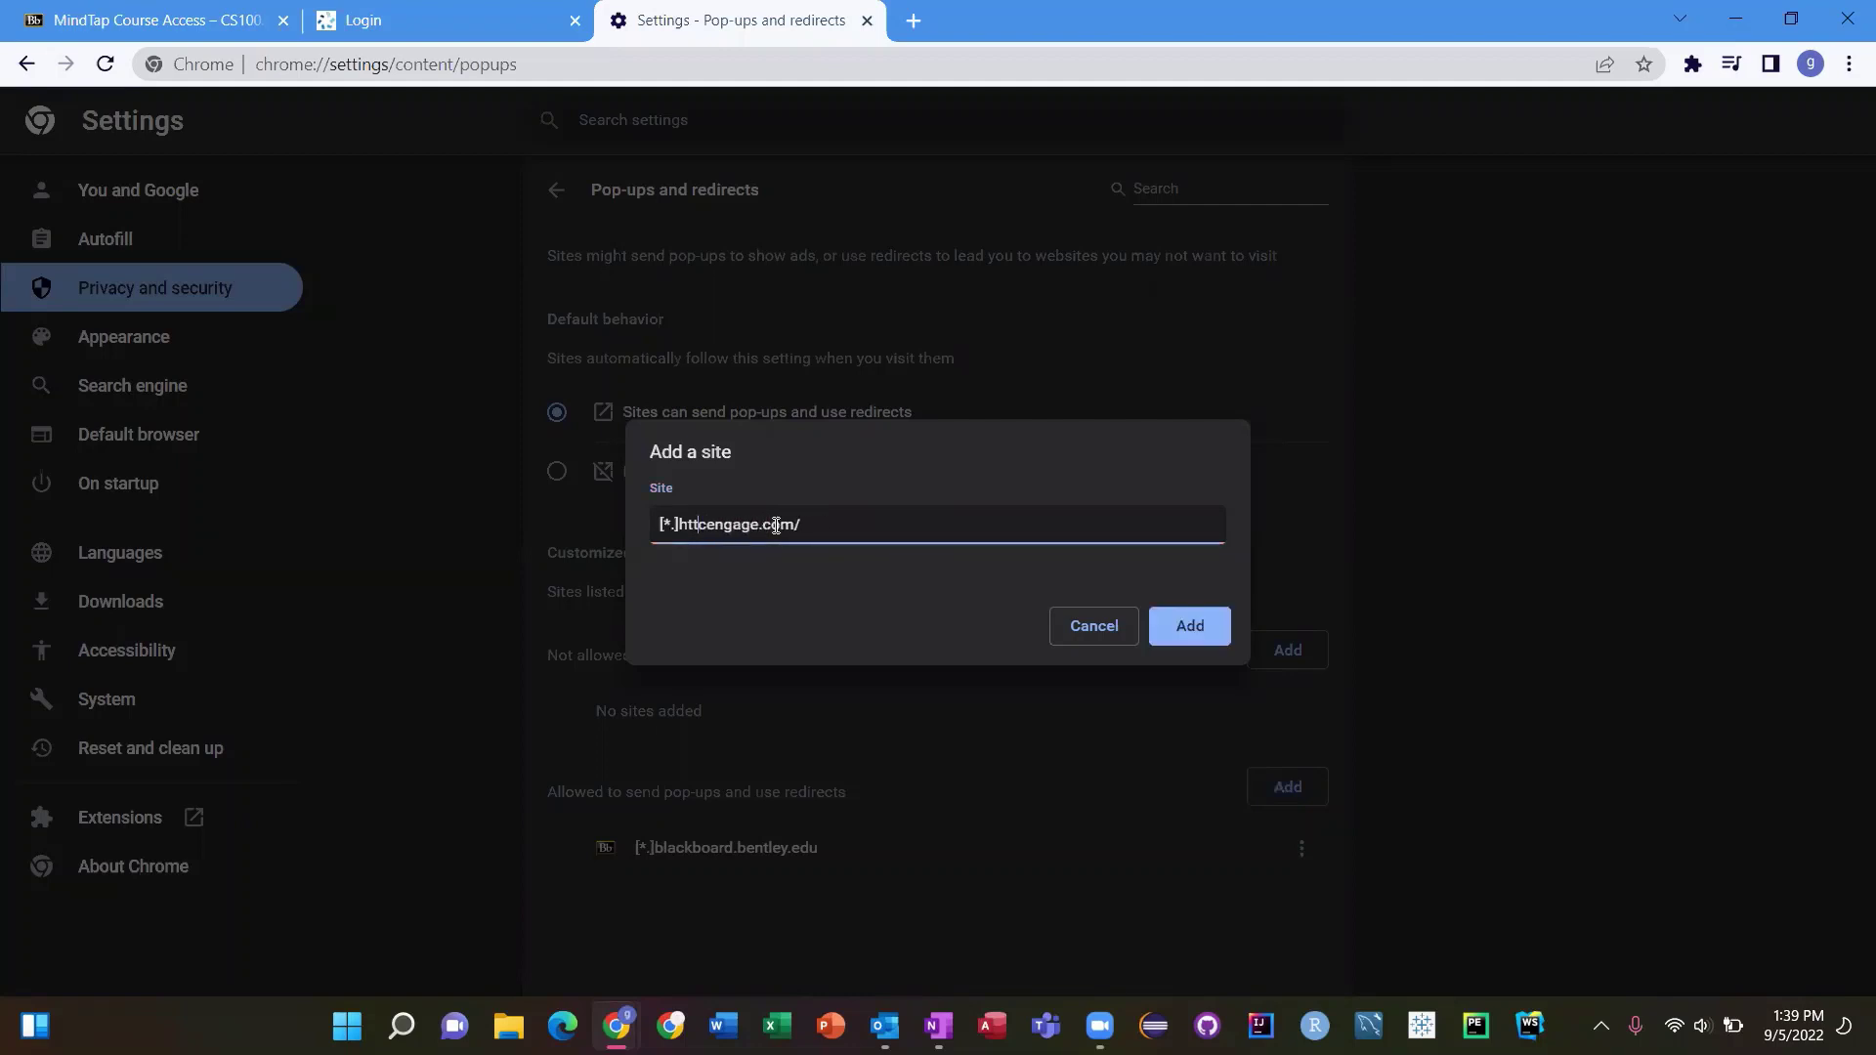
key("BackSpace")
key("BackSpace")
key("BackSpace")
key("BackSpace")
left_click(1207, 633)
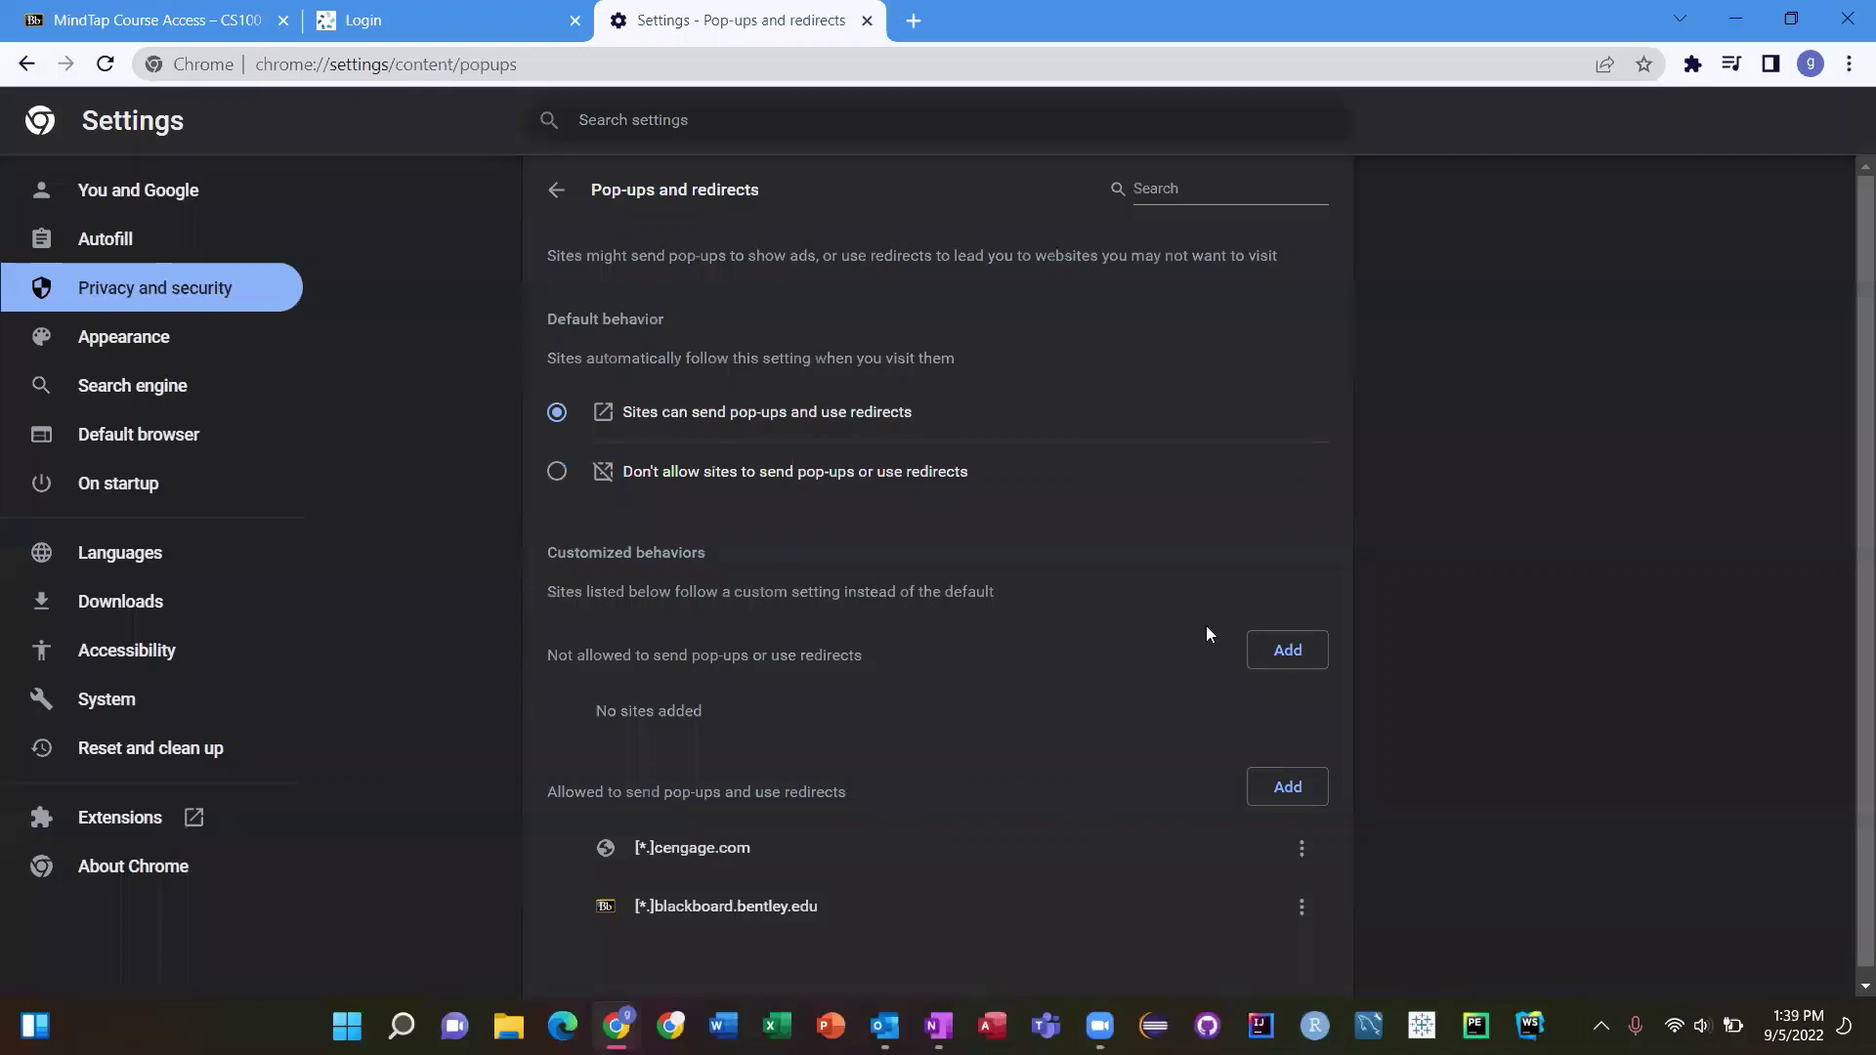
left_click(867, 21)
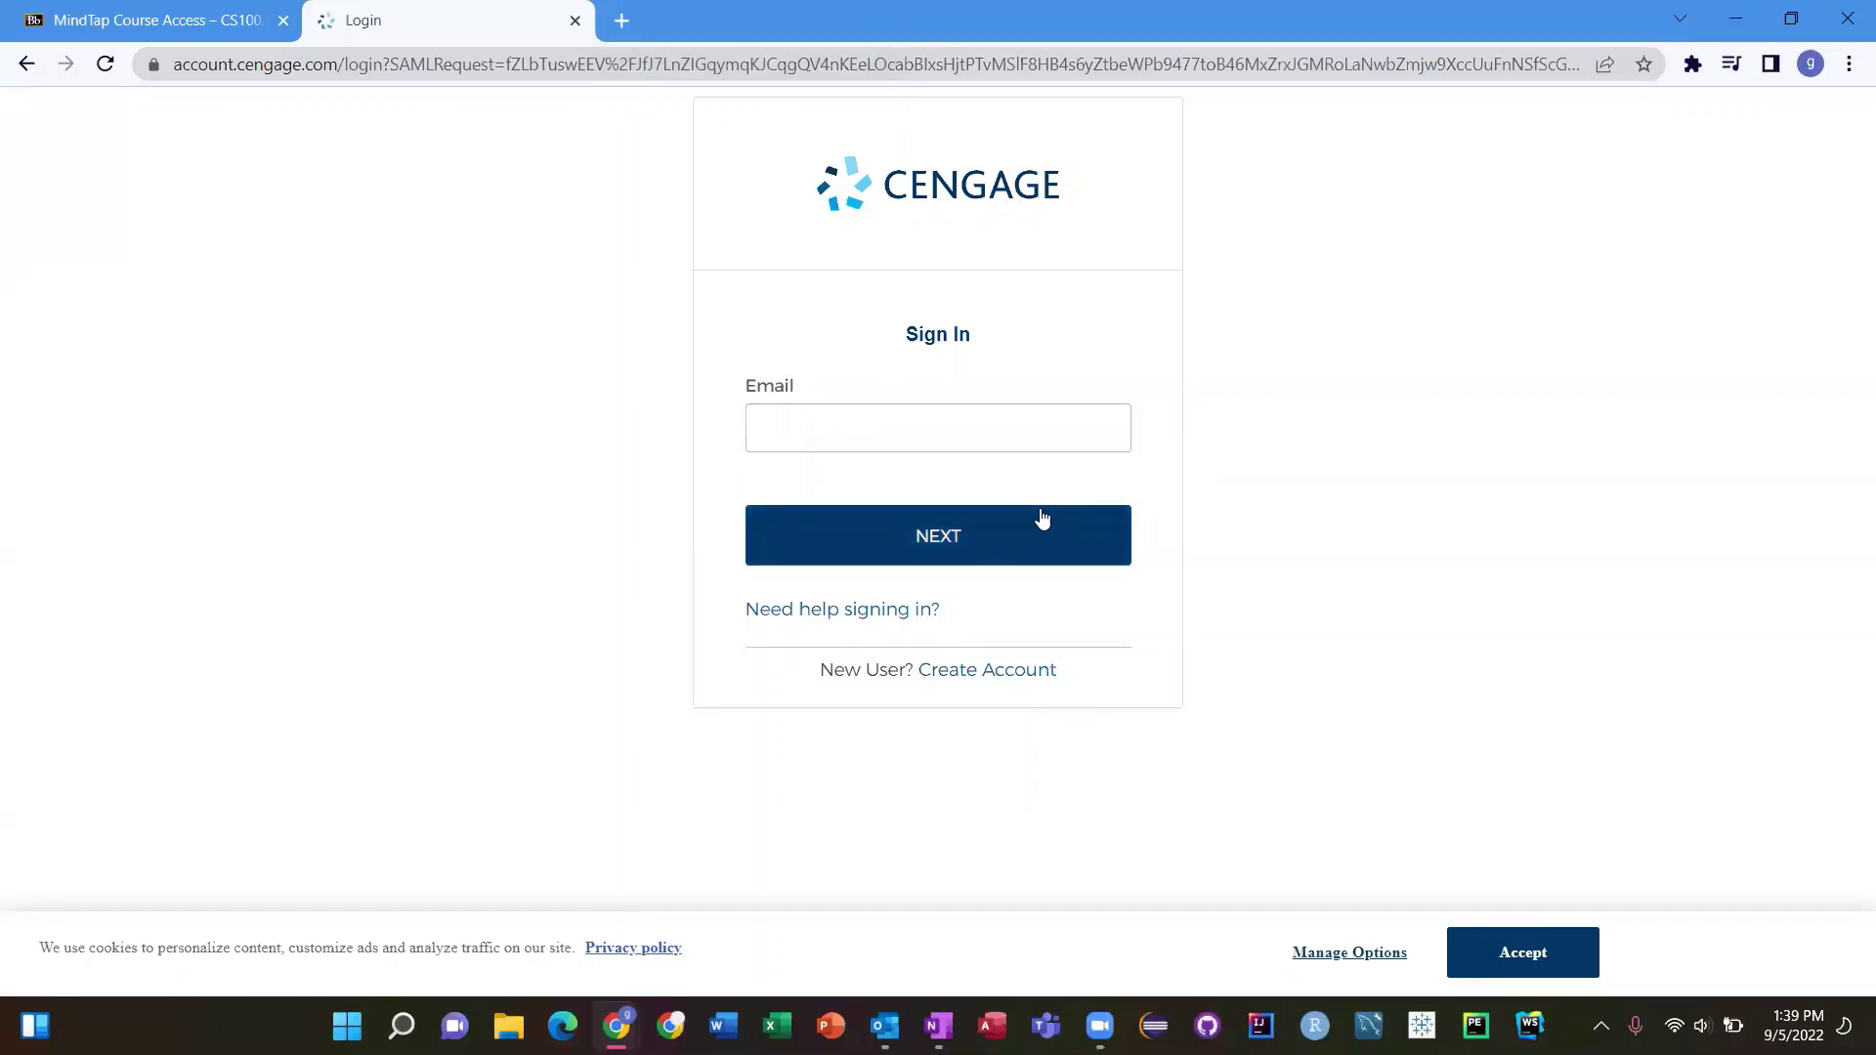
Start a new Cengage student account and submit the school e-mail address
left_click(957, 679)
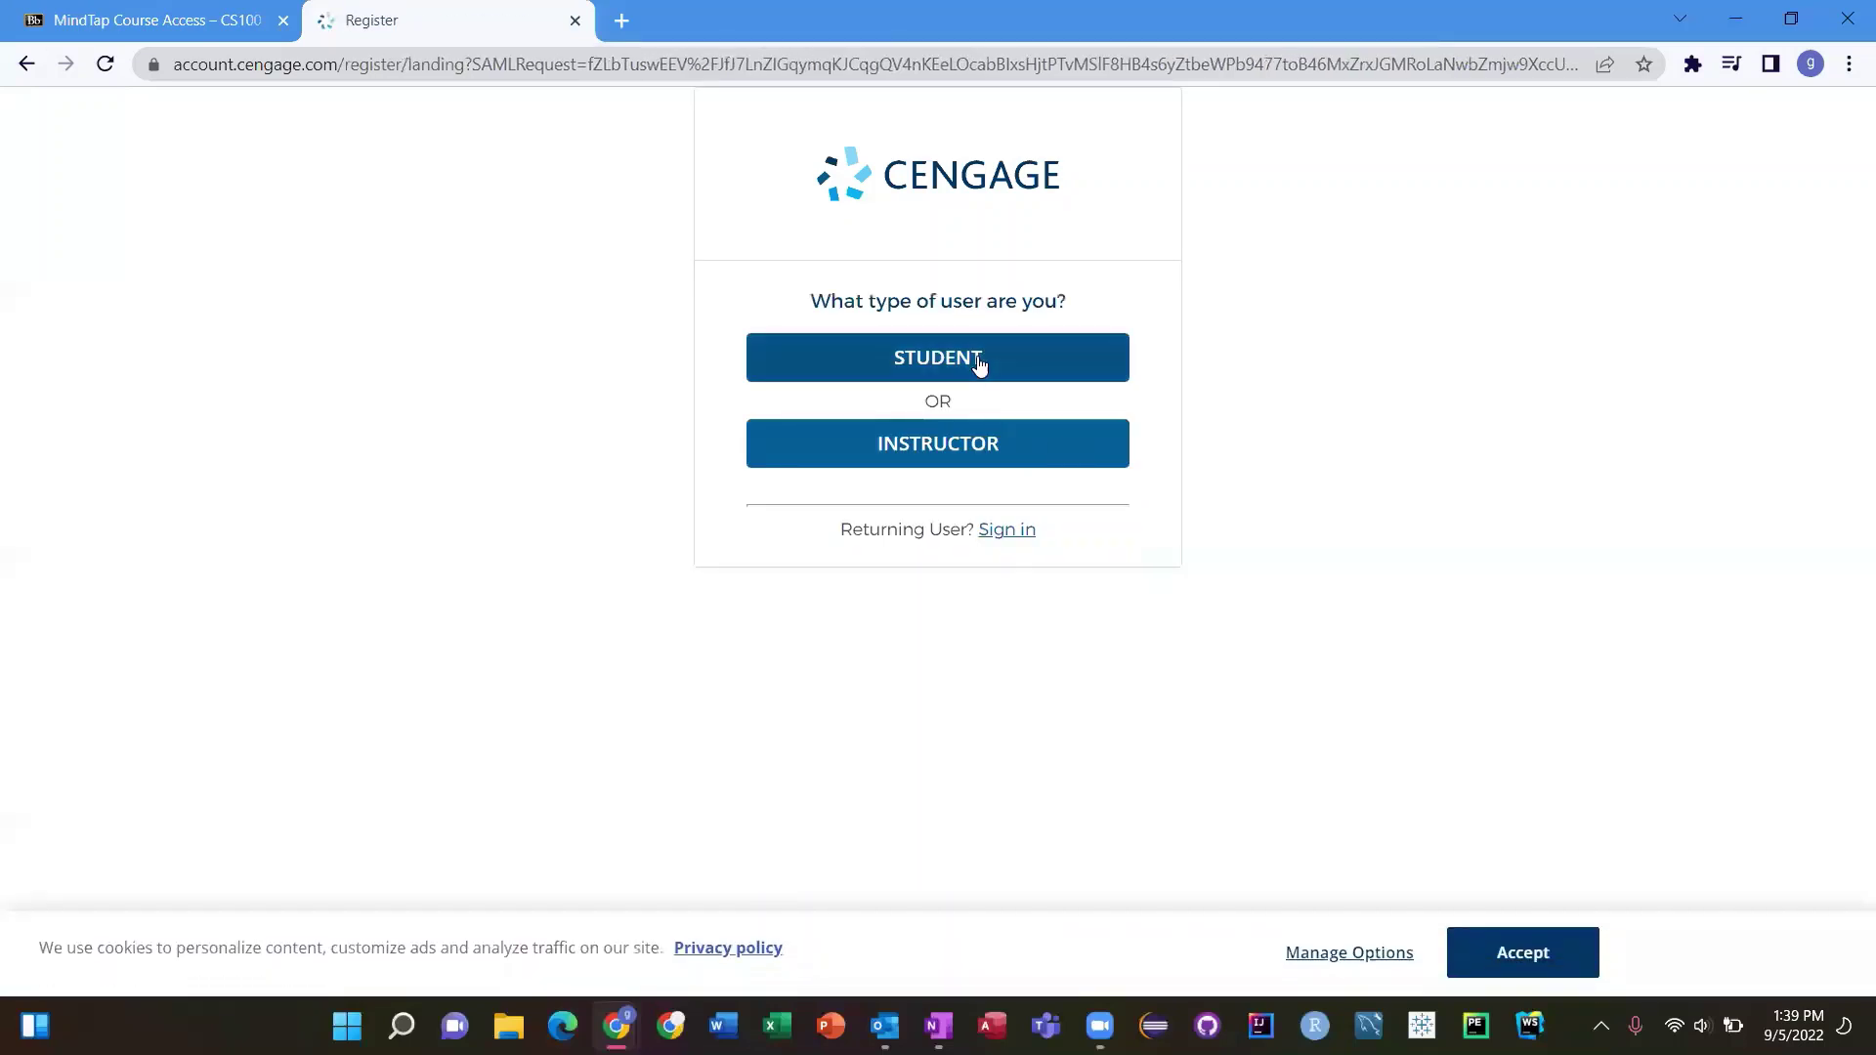
left_click(976, 364)
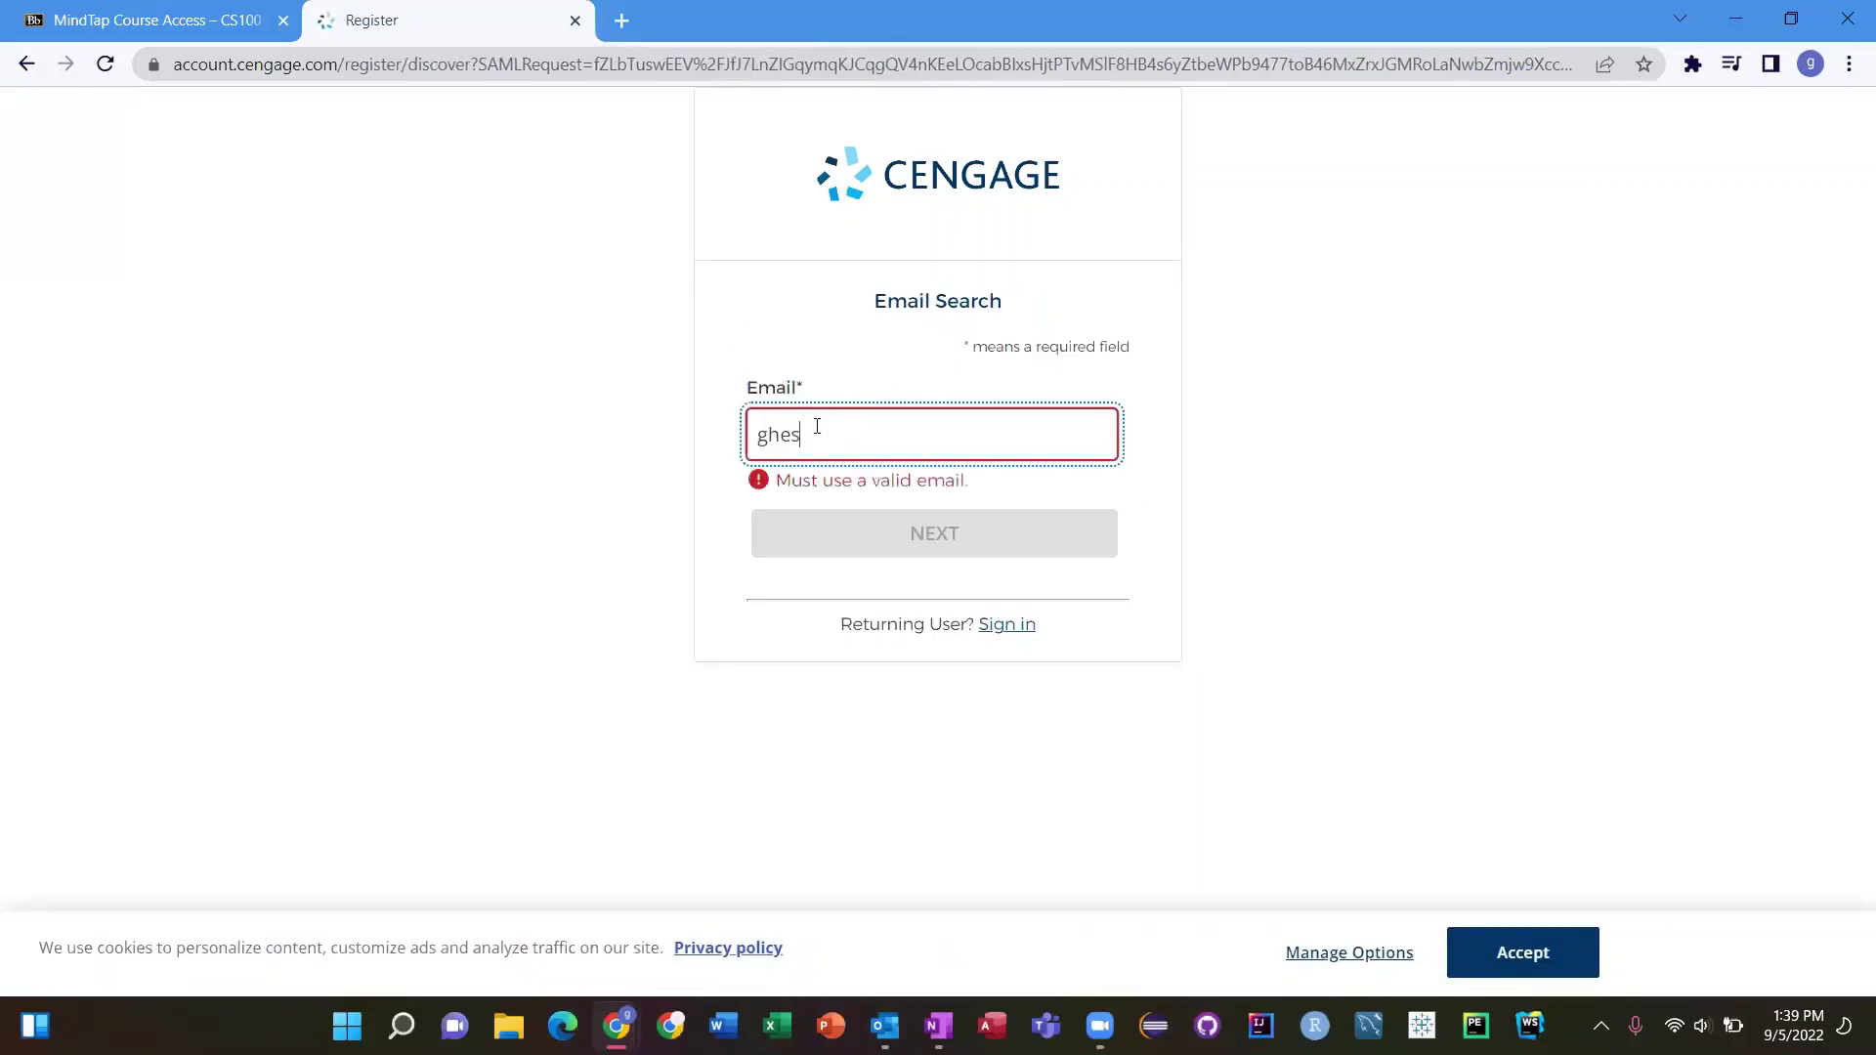
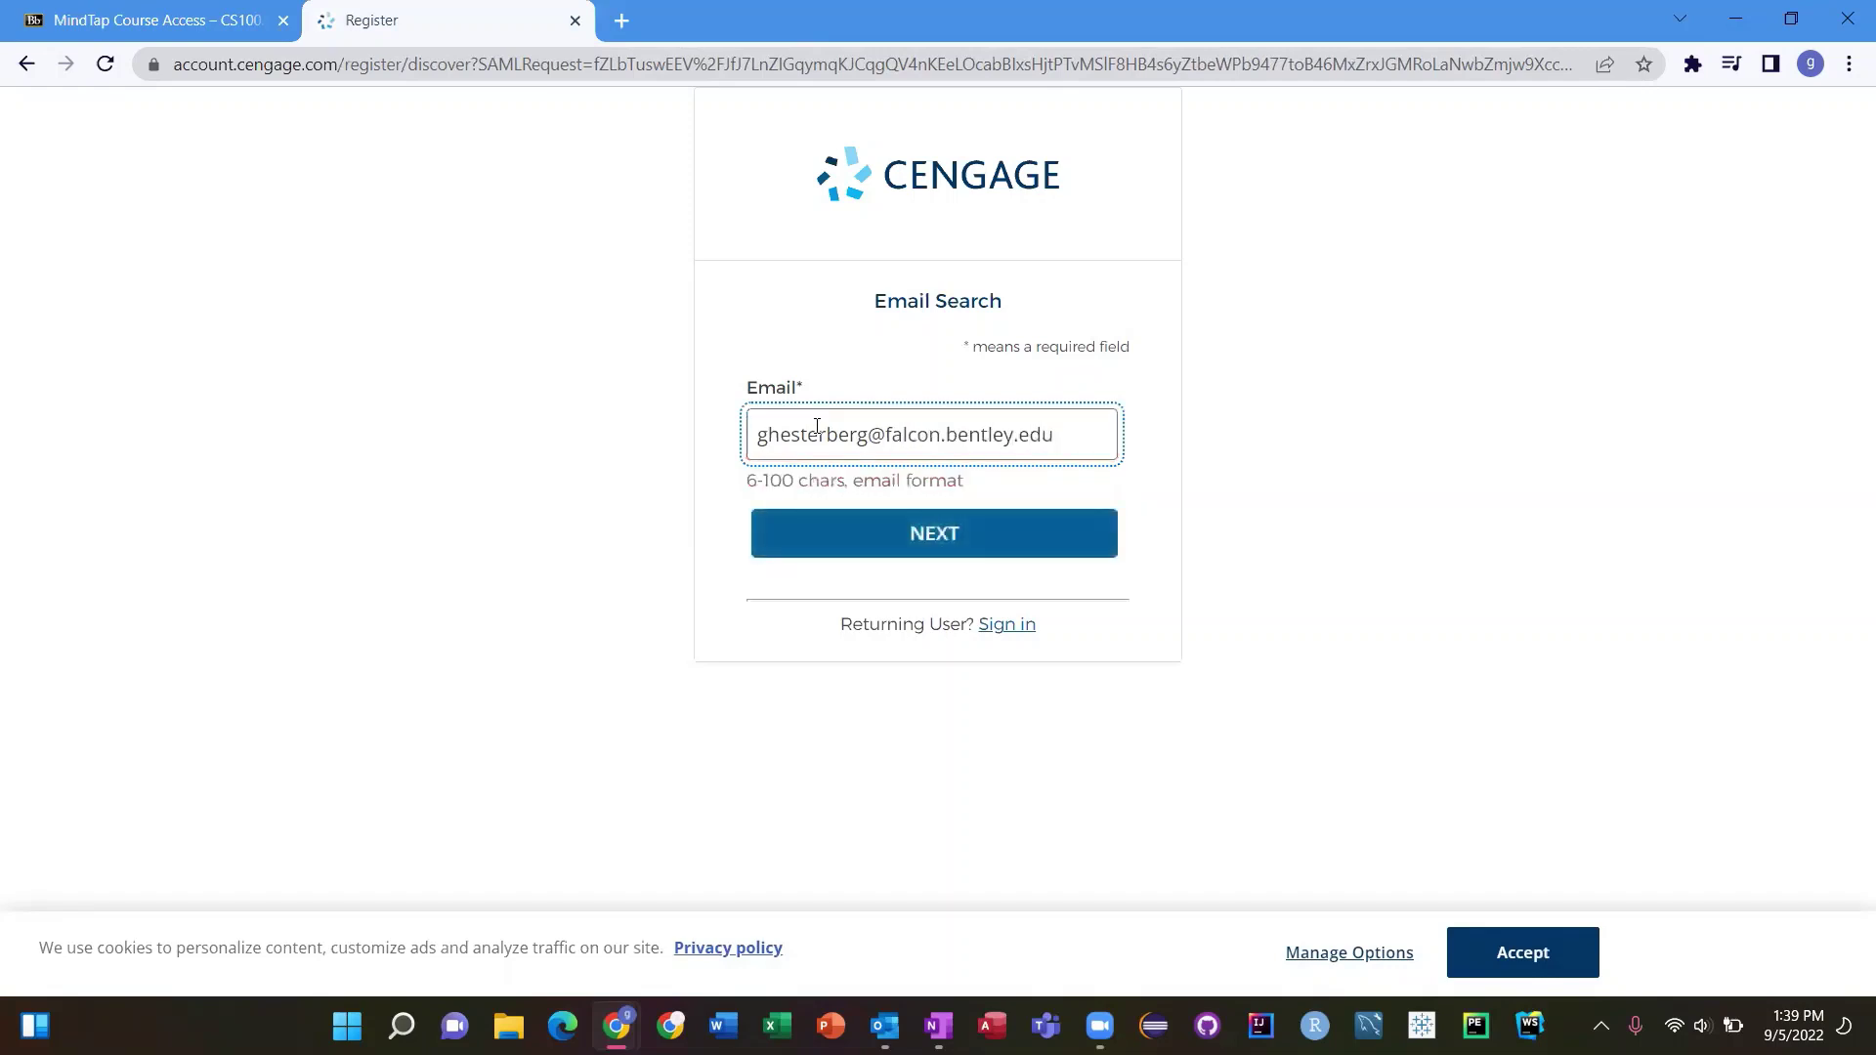
key("Return")
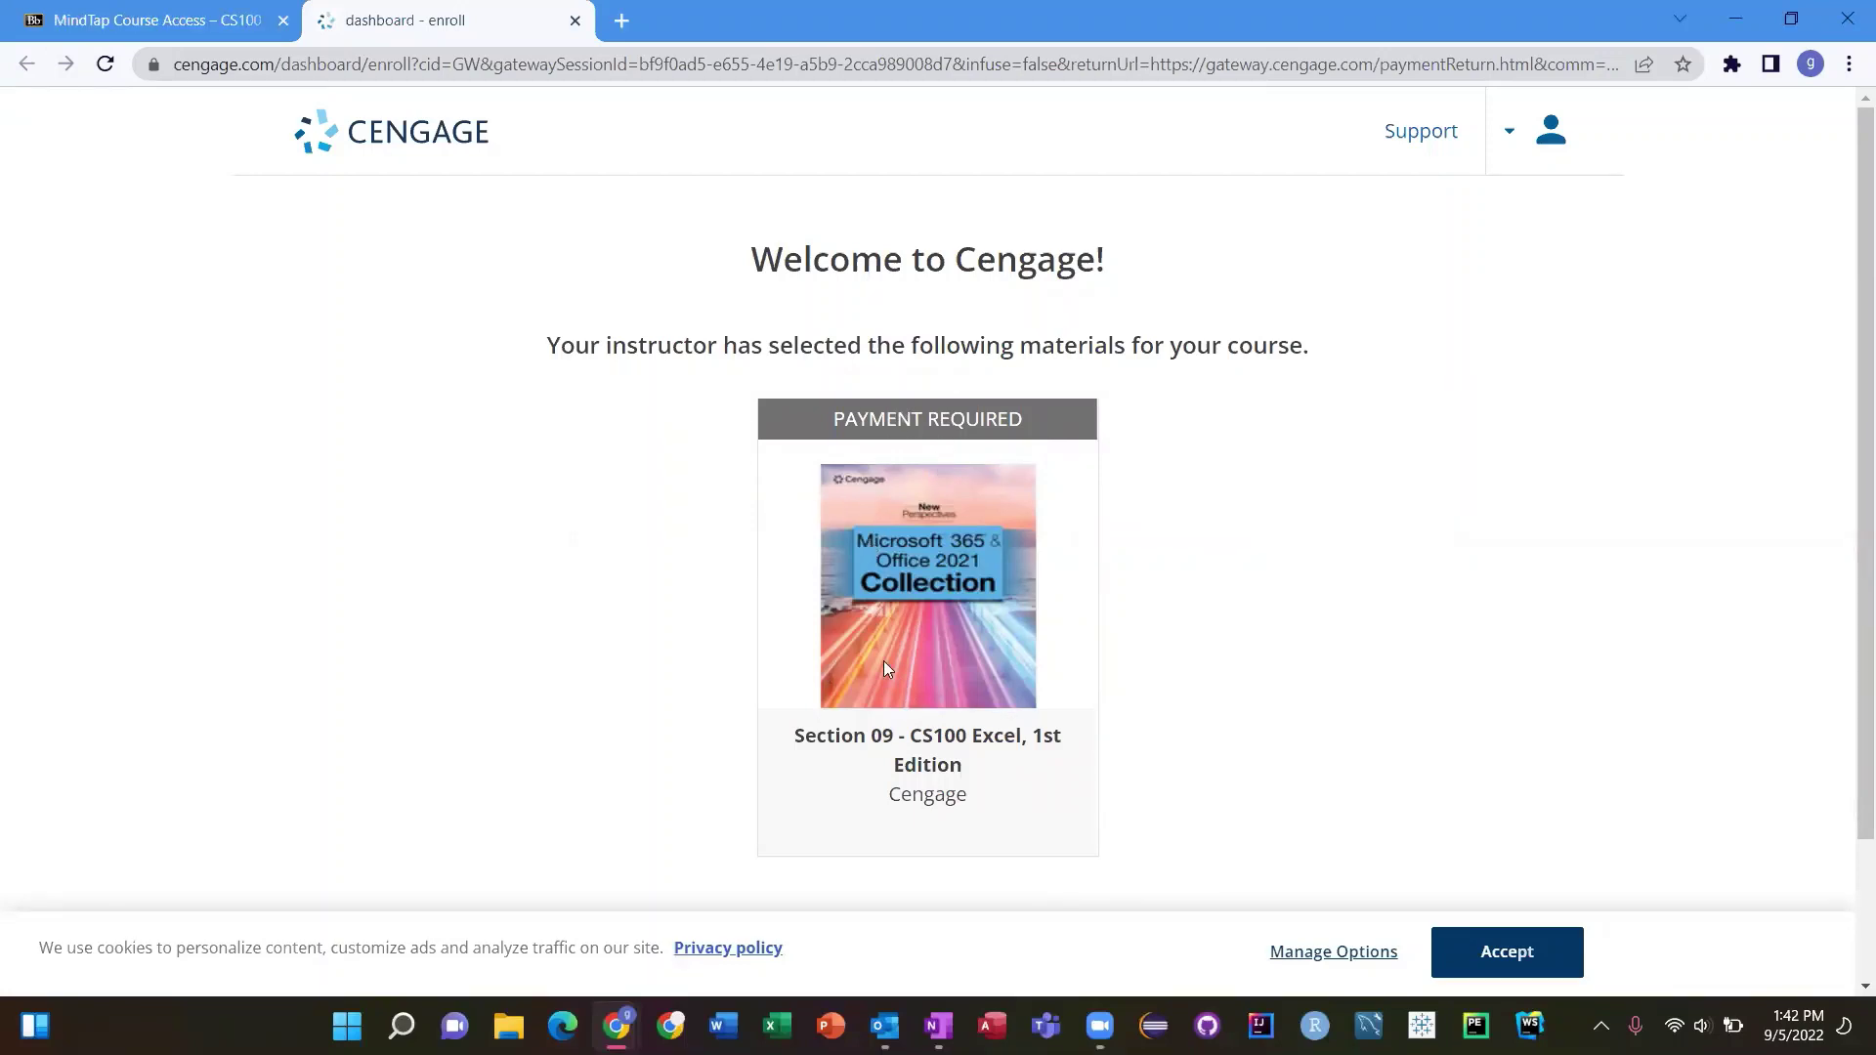
Continue past the CS100 Excel materials without an access code and choose Buy Cengage Unlimited
scroll(912, 762, "down", 2)
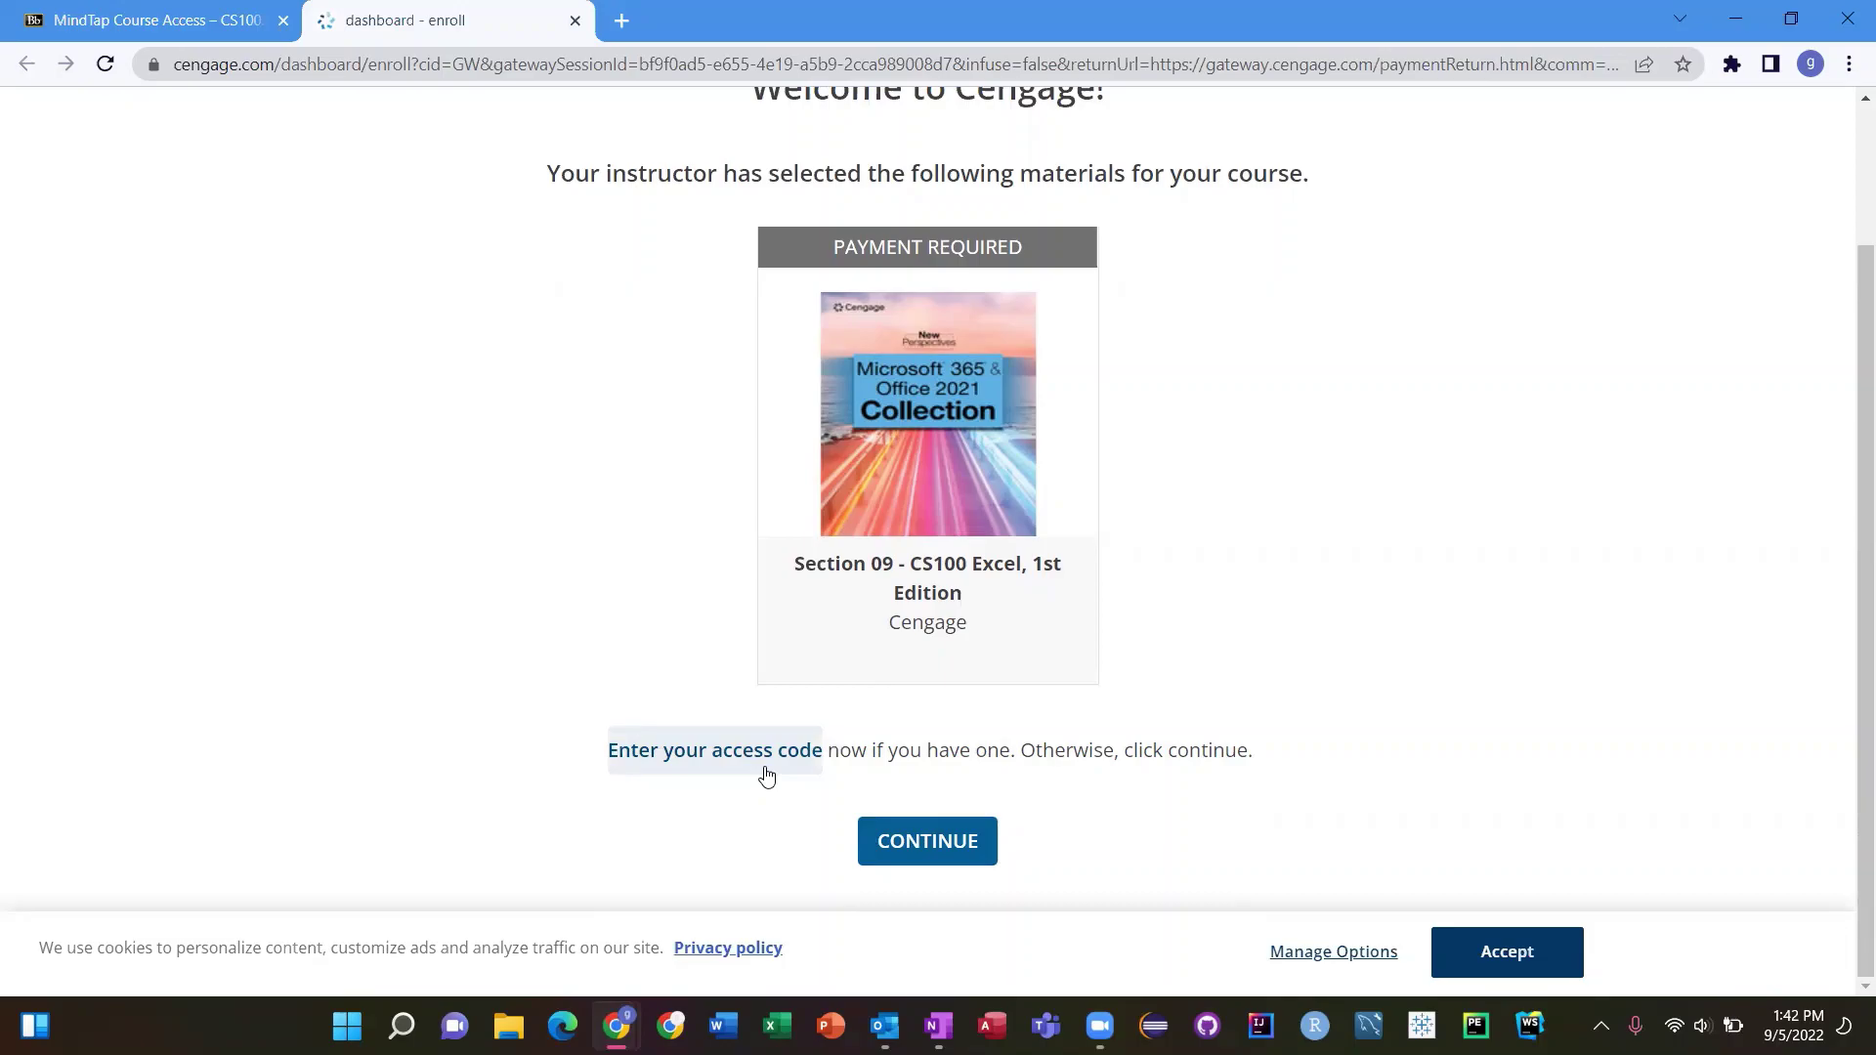
left_click(940, 848)
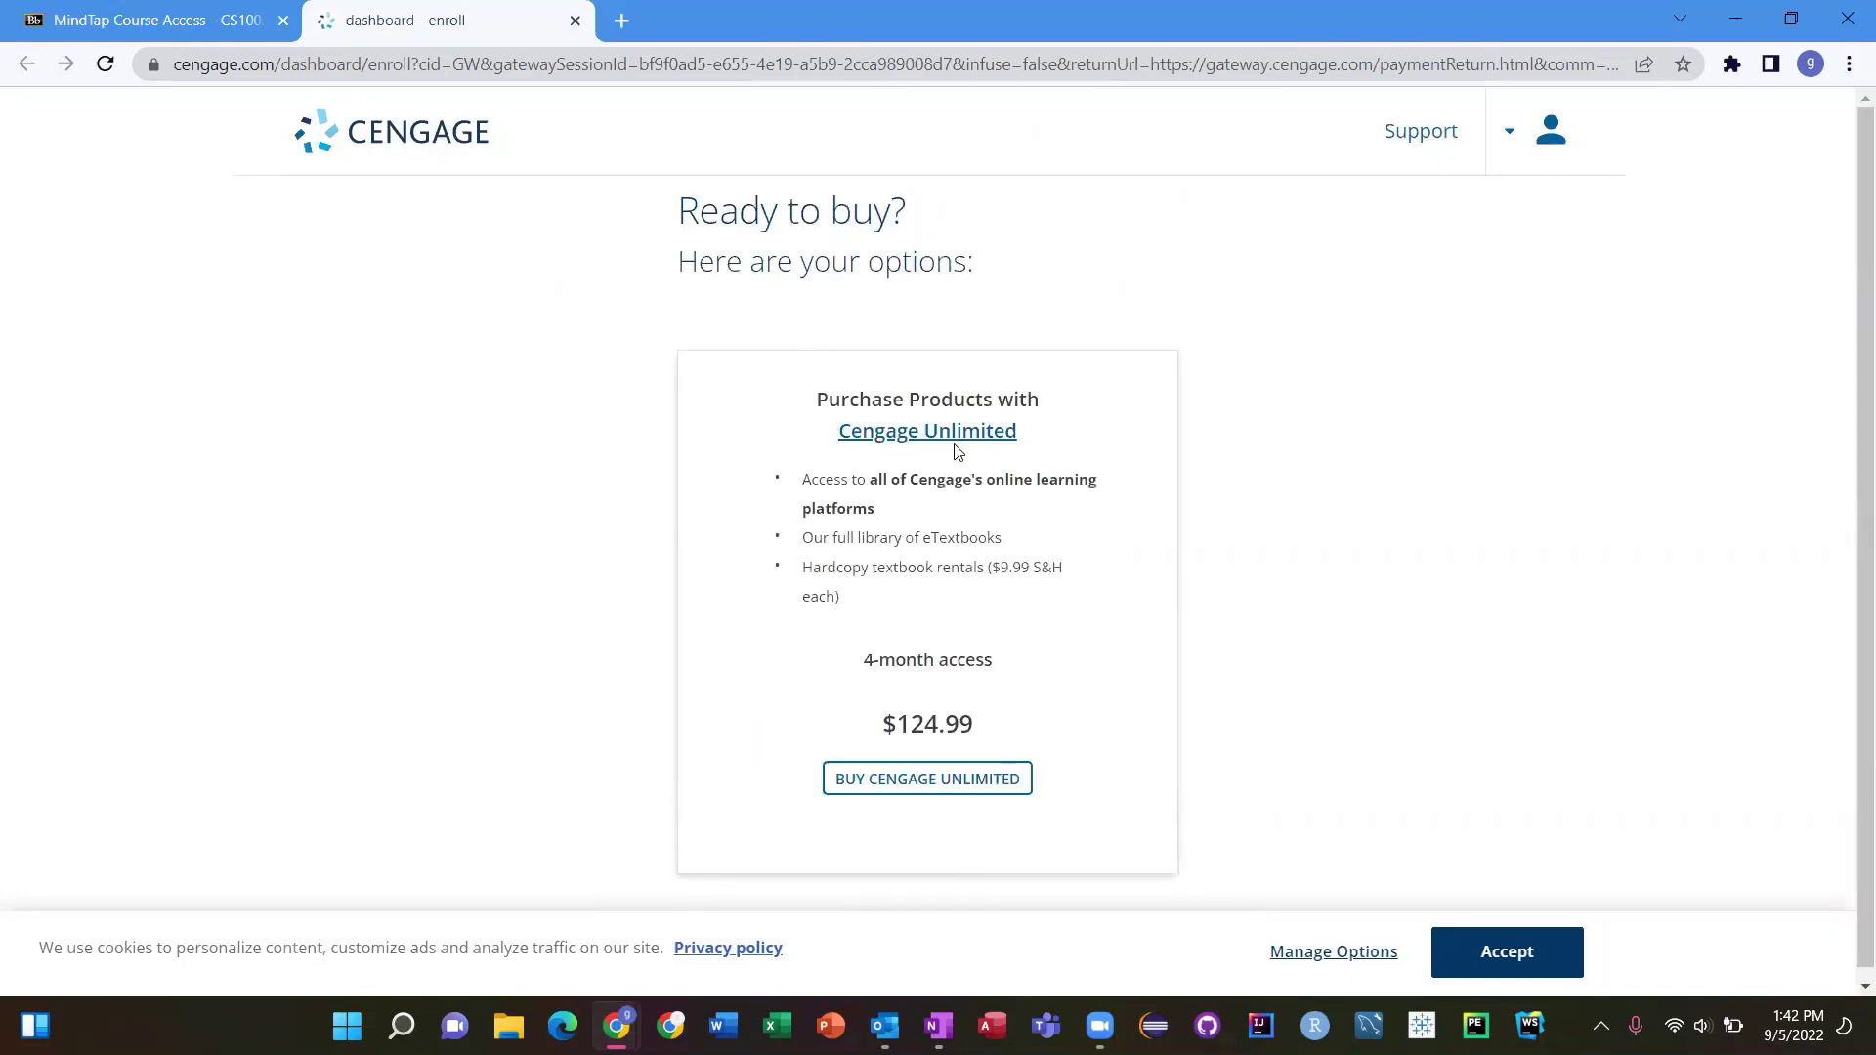
scroll(994, 450, "down", 1)
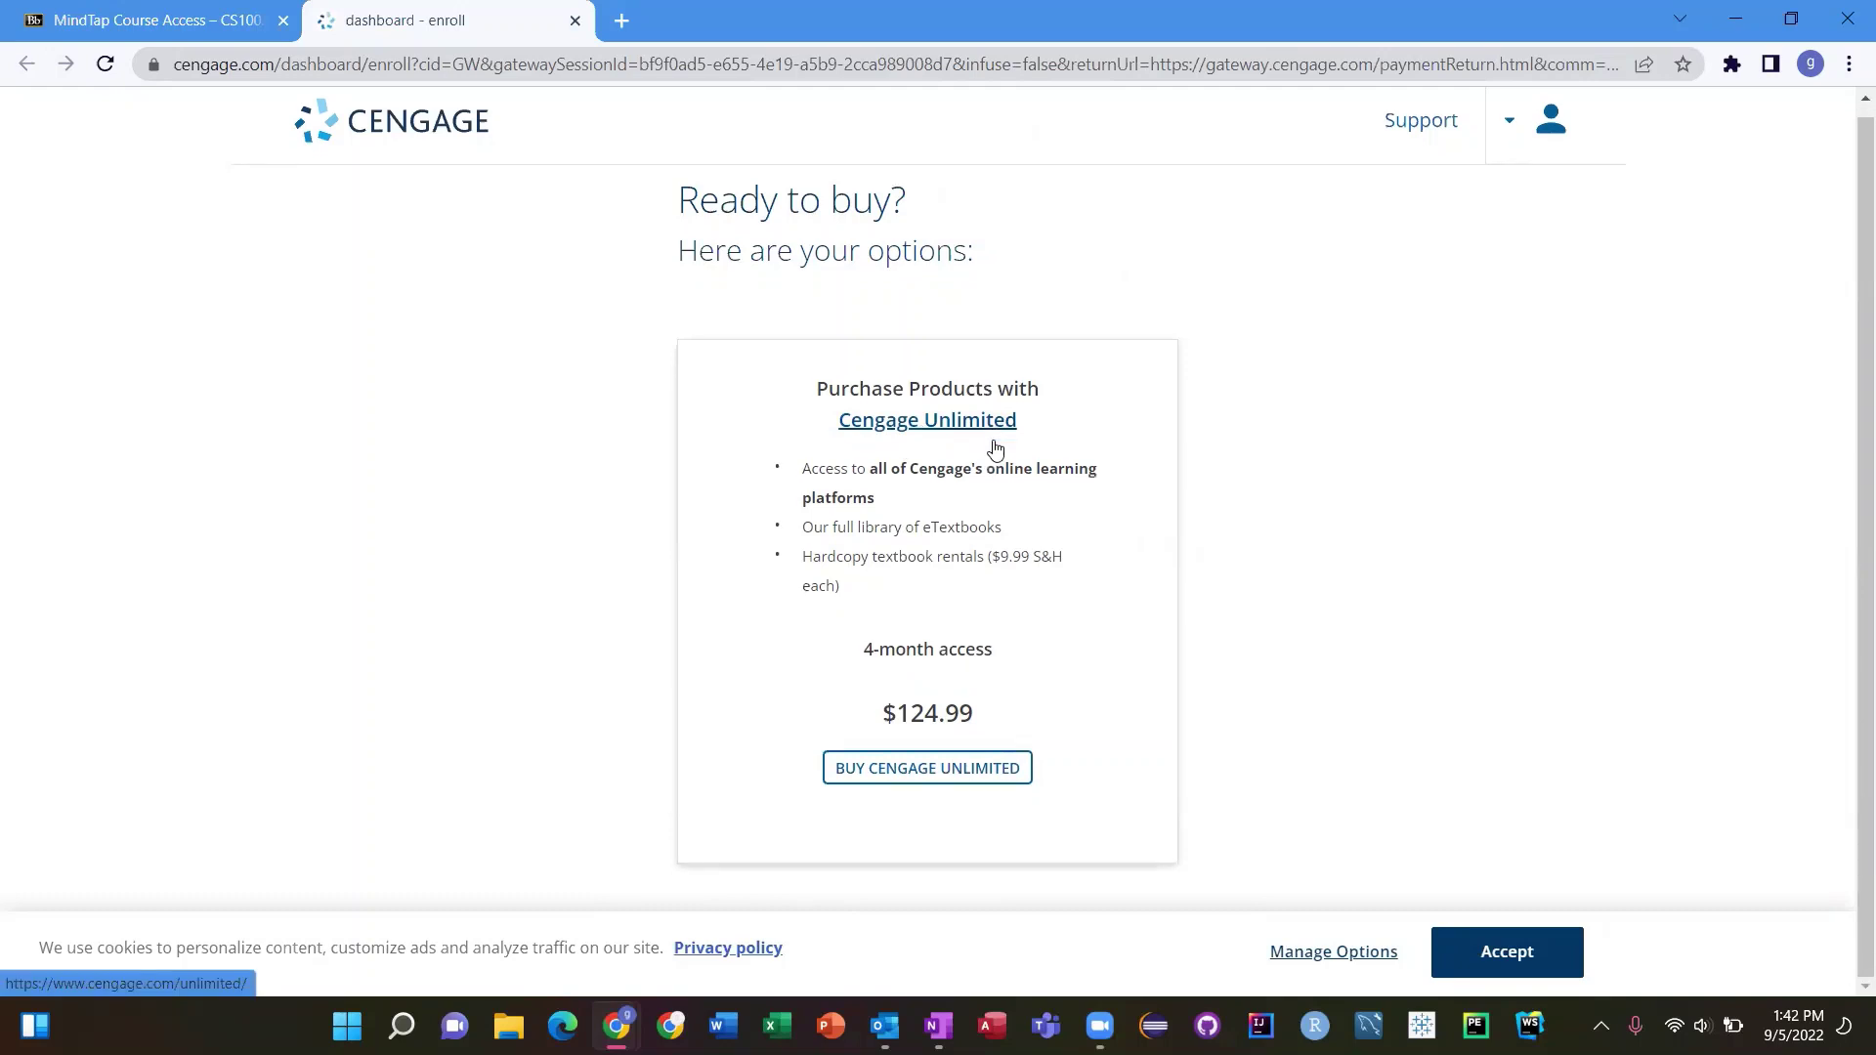
right_click(912, 782)
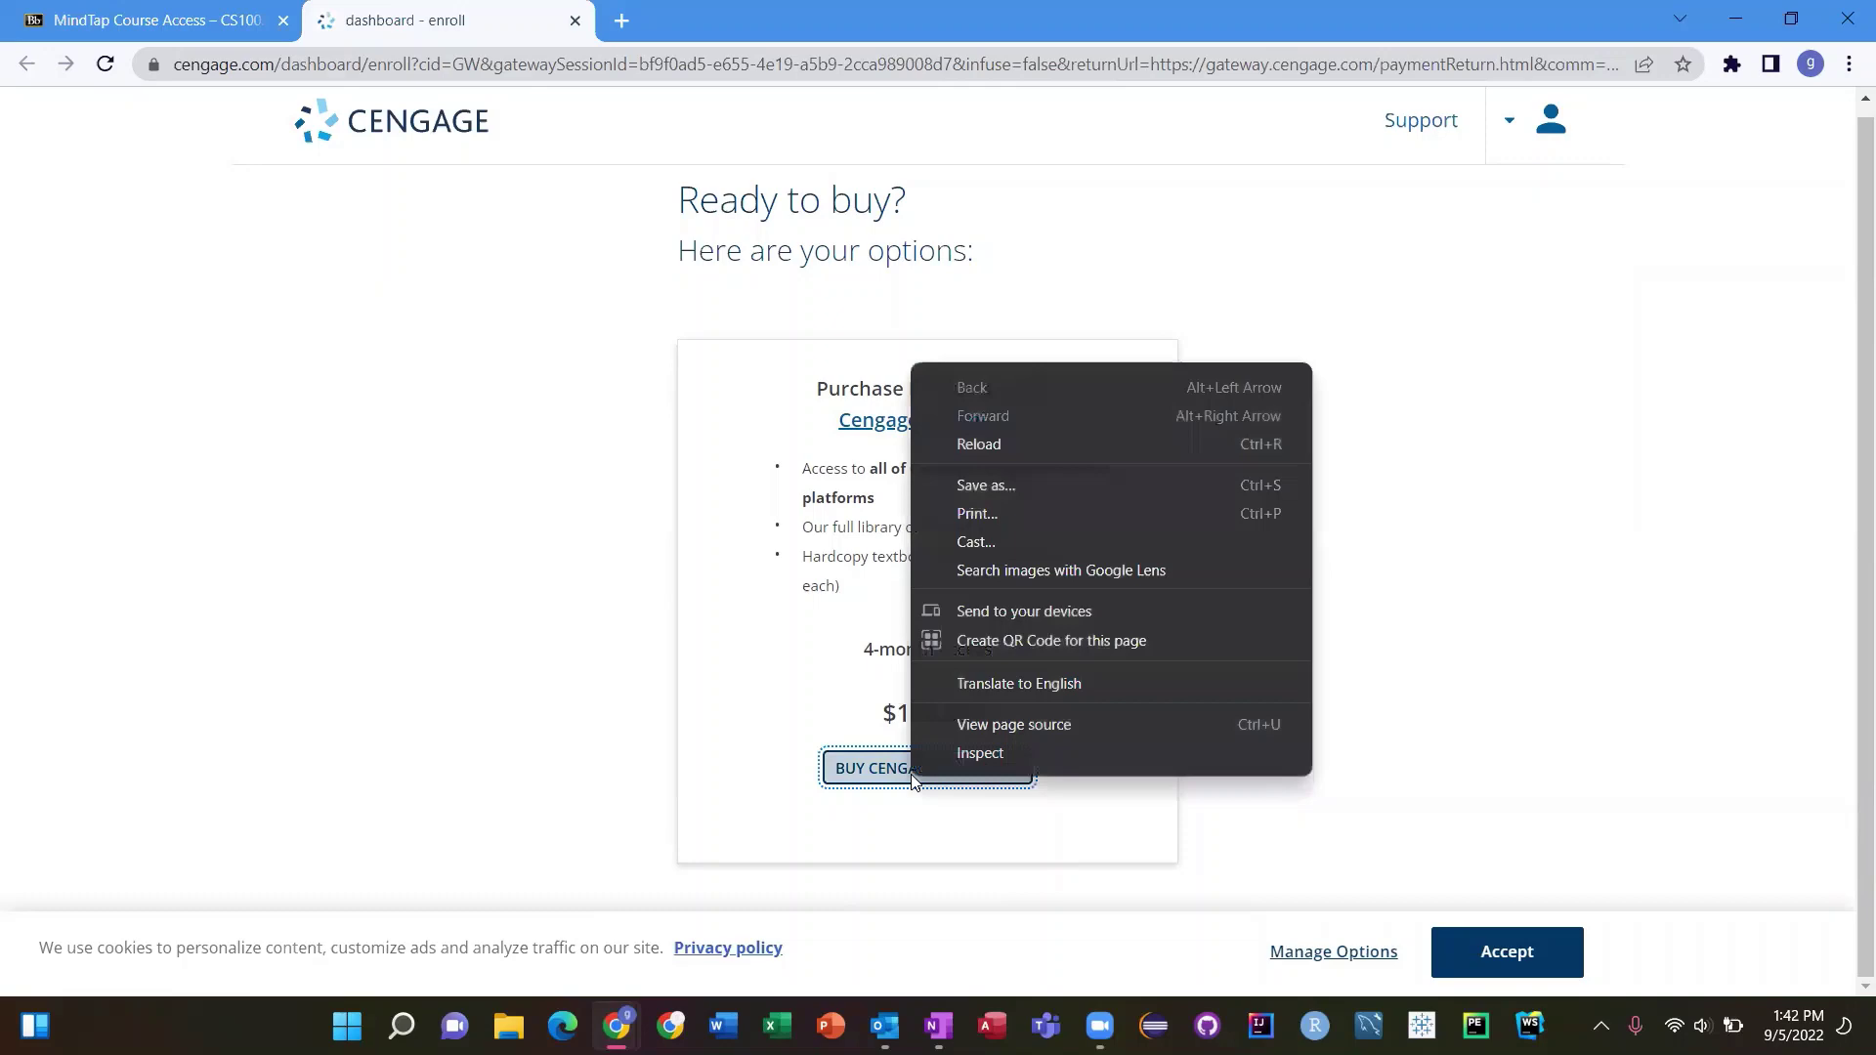
left_click(862, 779)
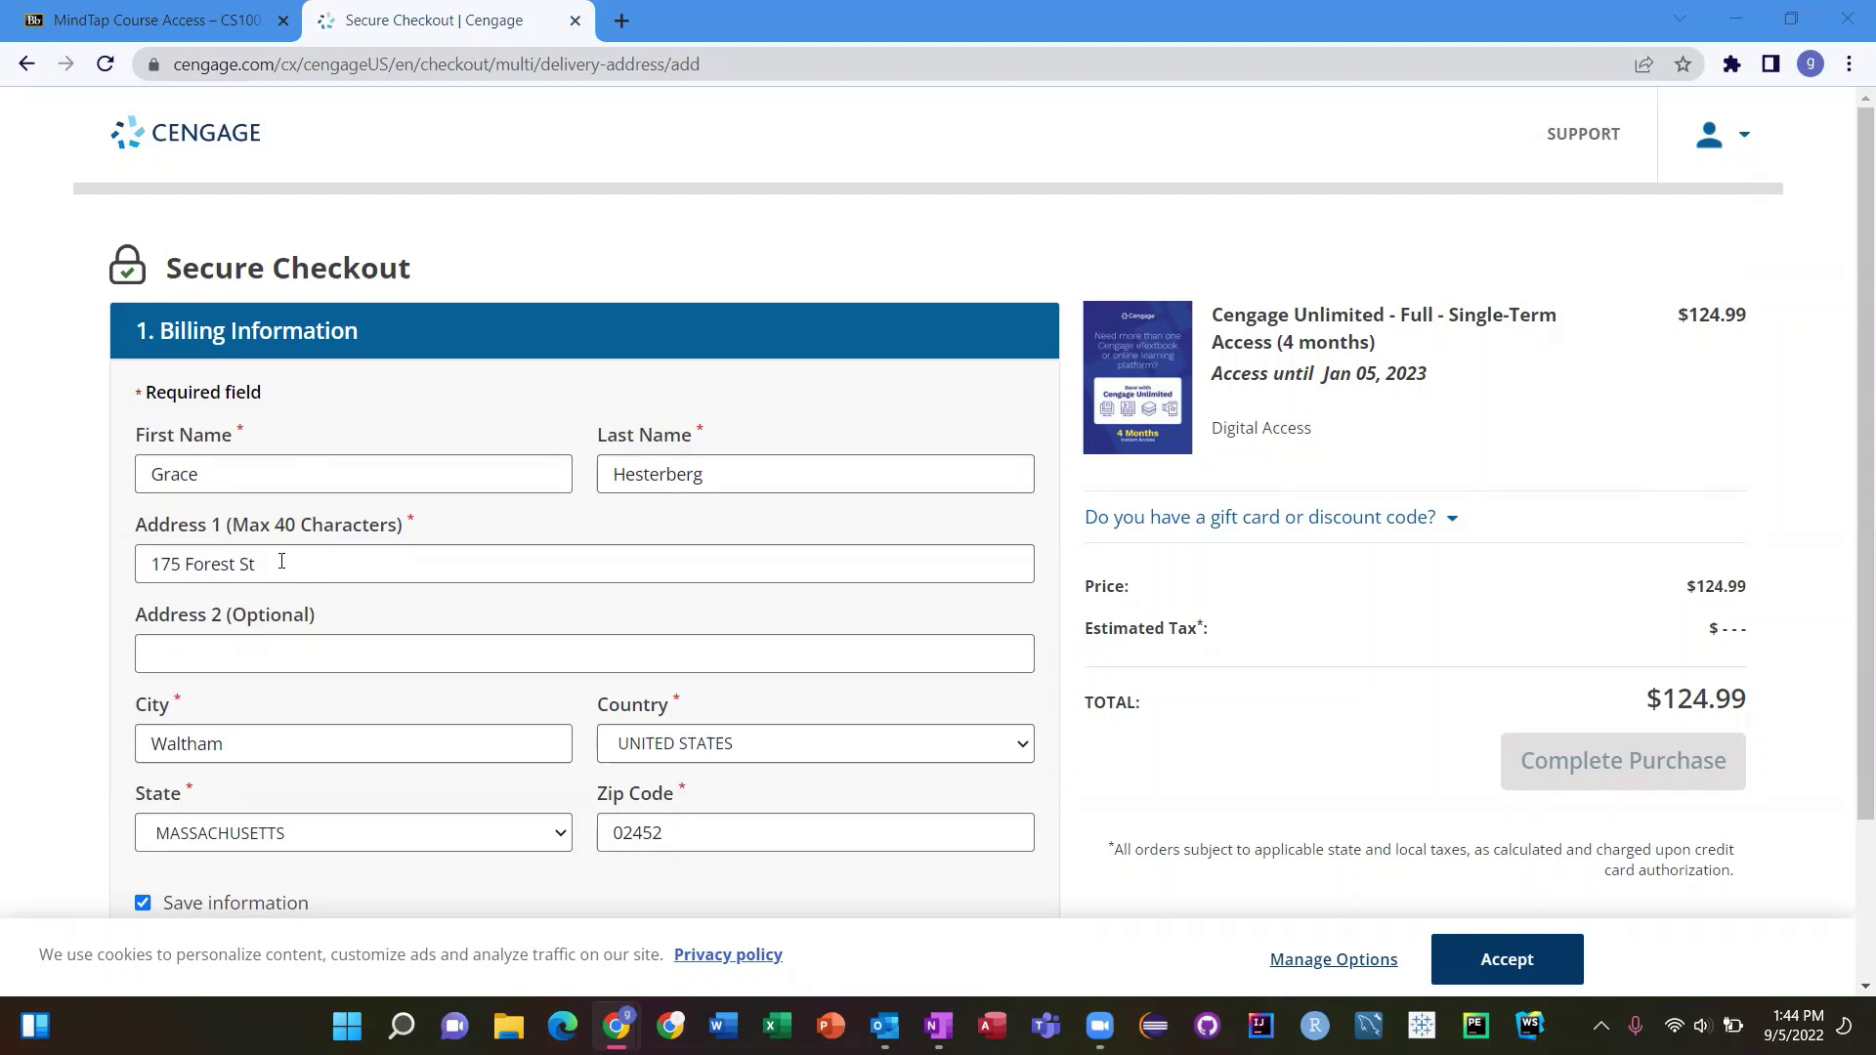
Submit the billing information and confirm it with the matched address suggestion
scroll(282, 561, "down", 2)
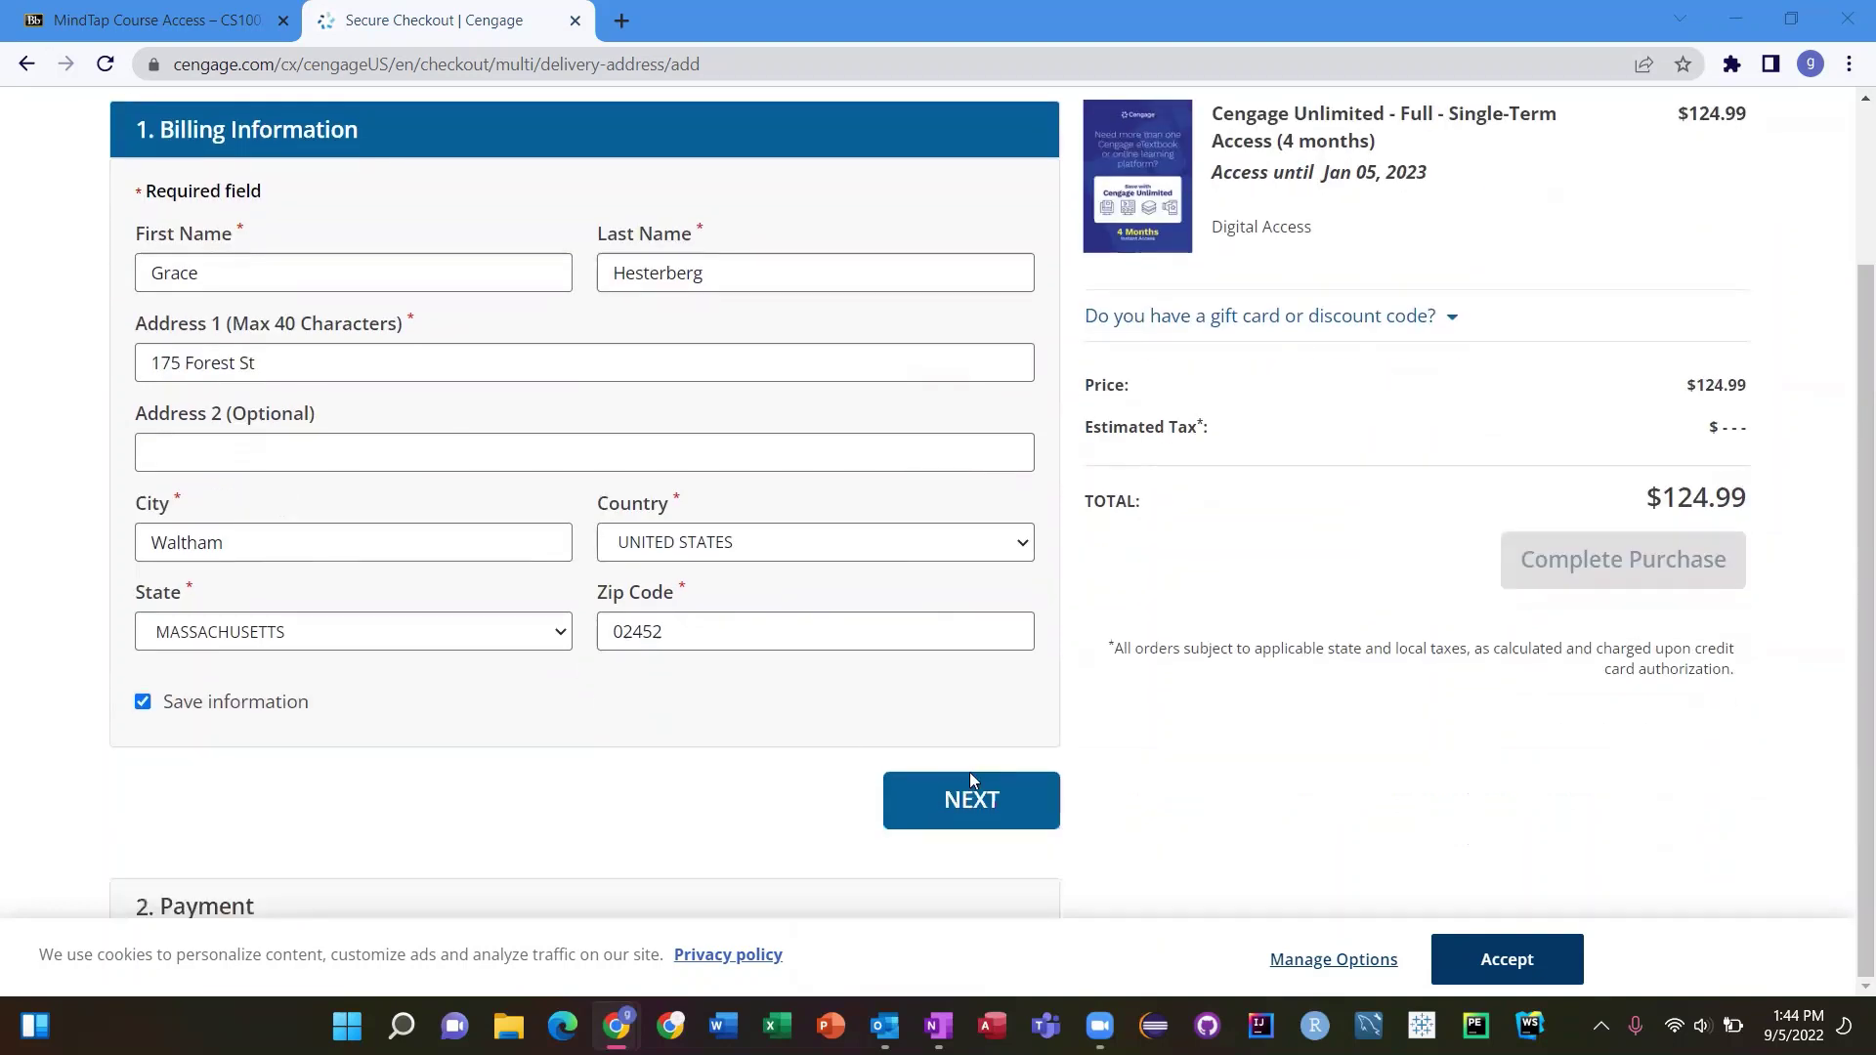
left_click(971, 803)
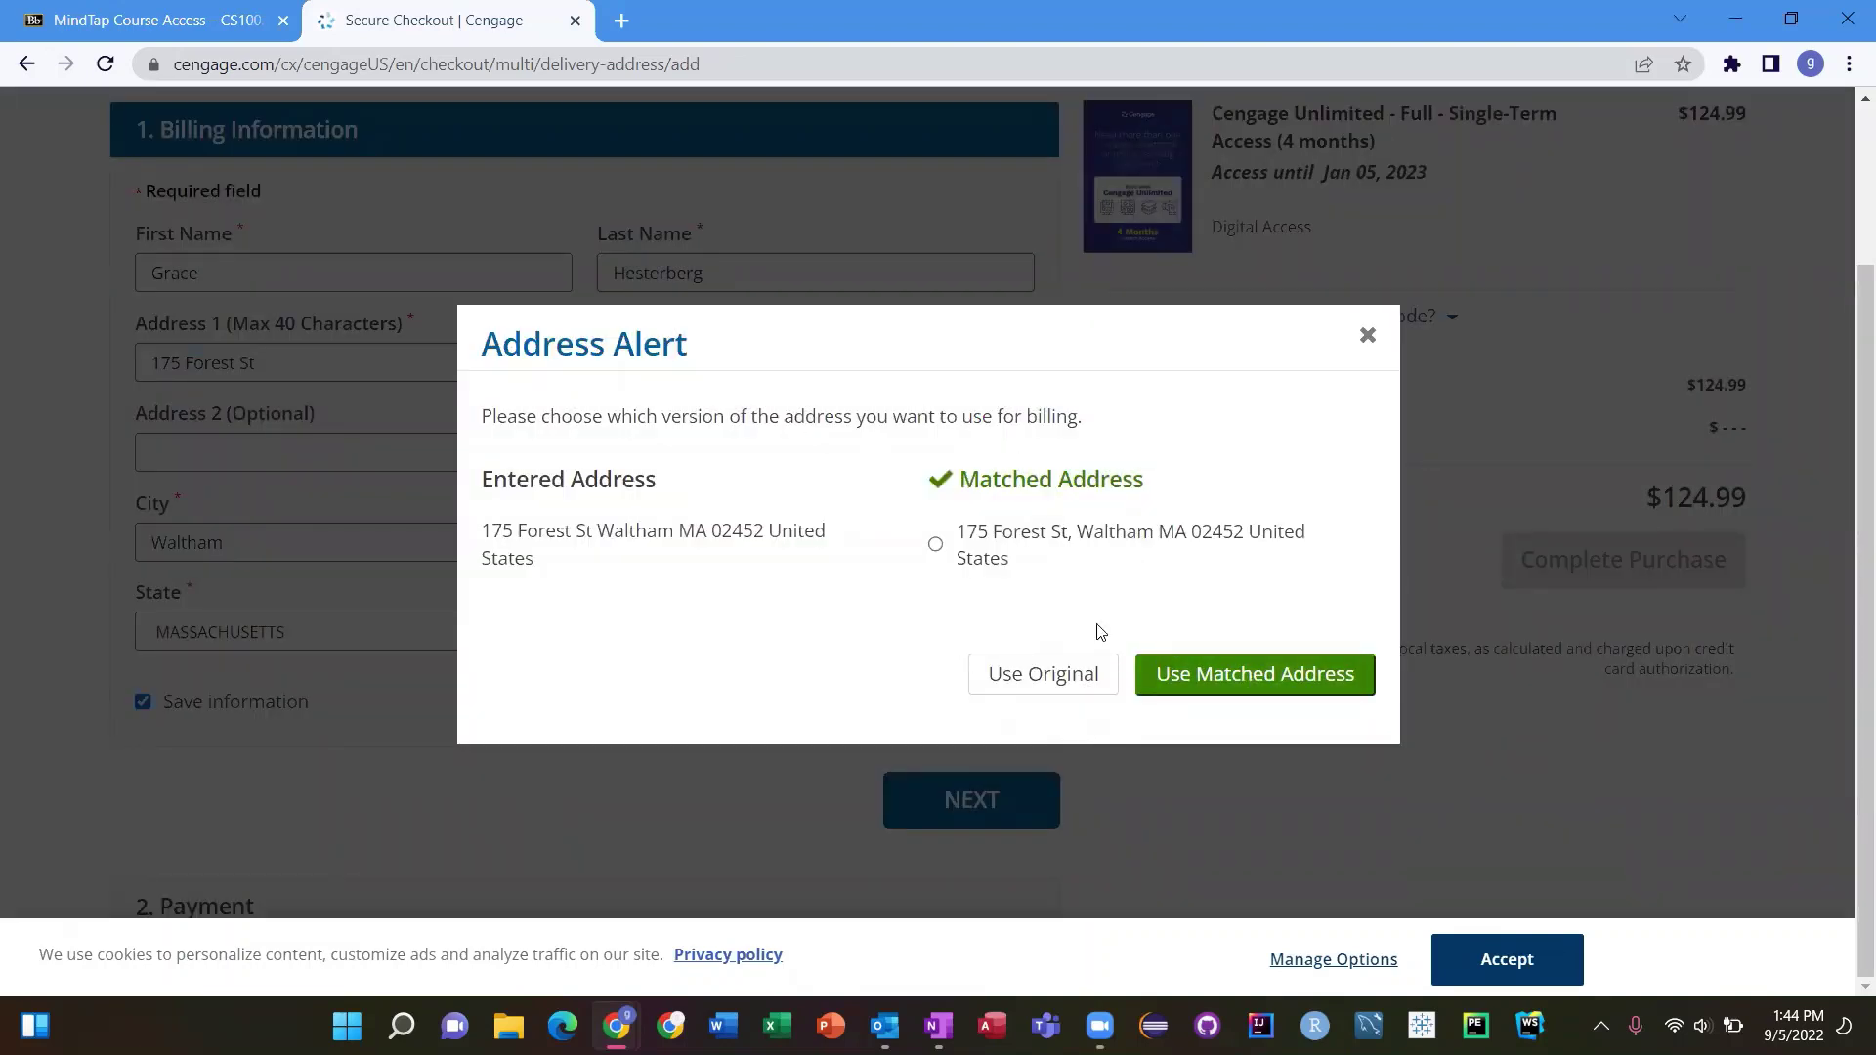
left_click(1209, 690)
left_click(935, 544)
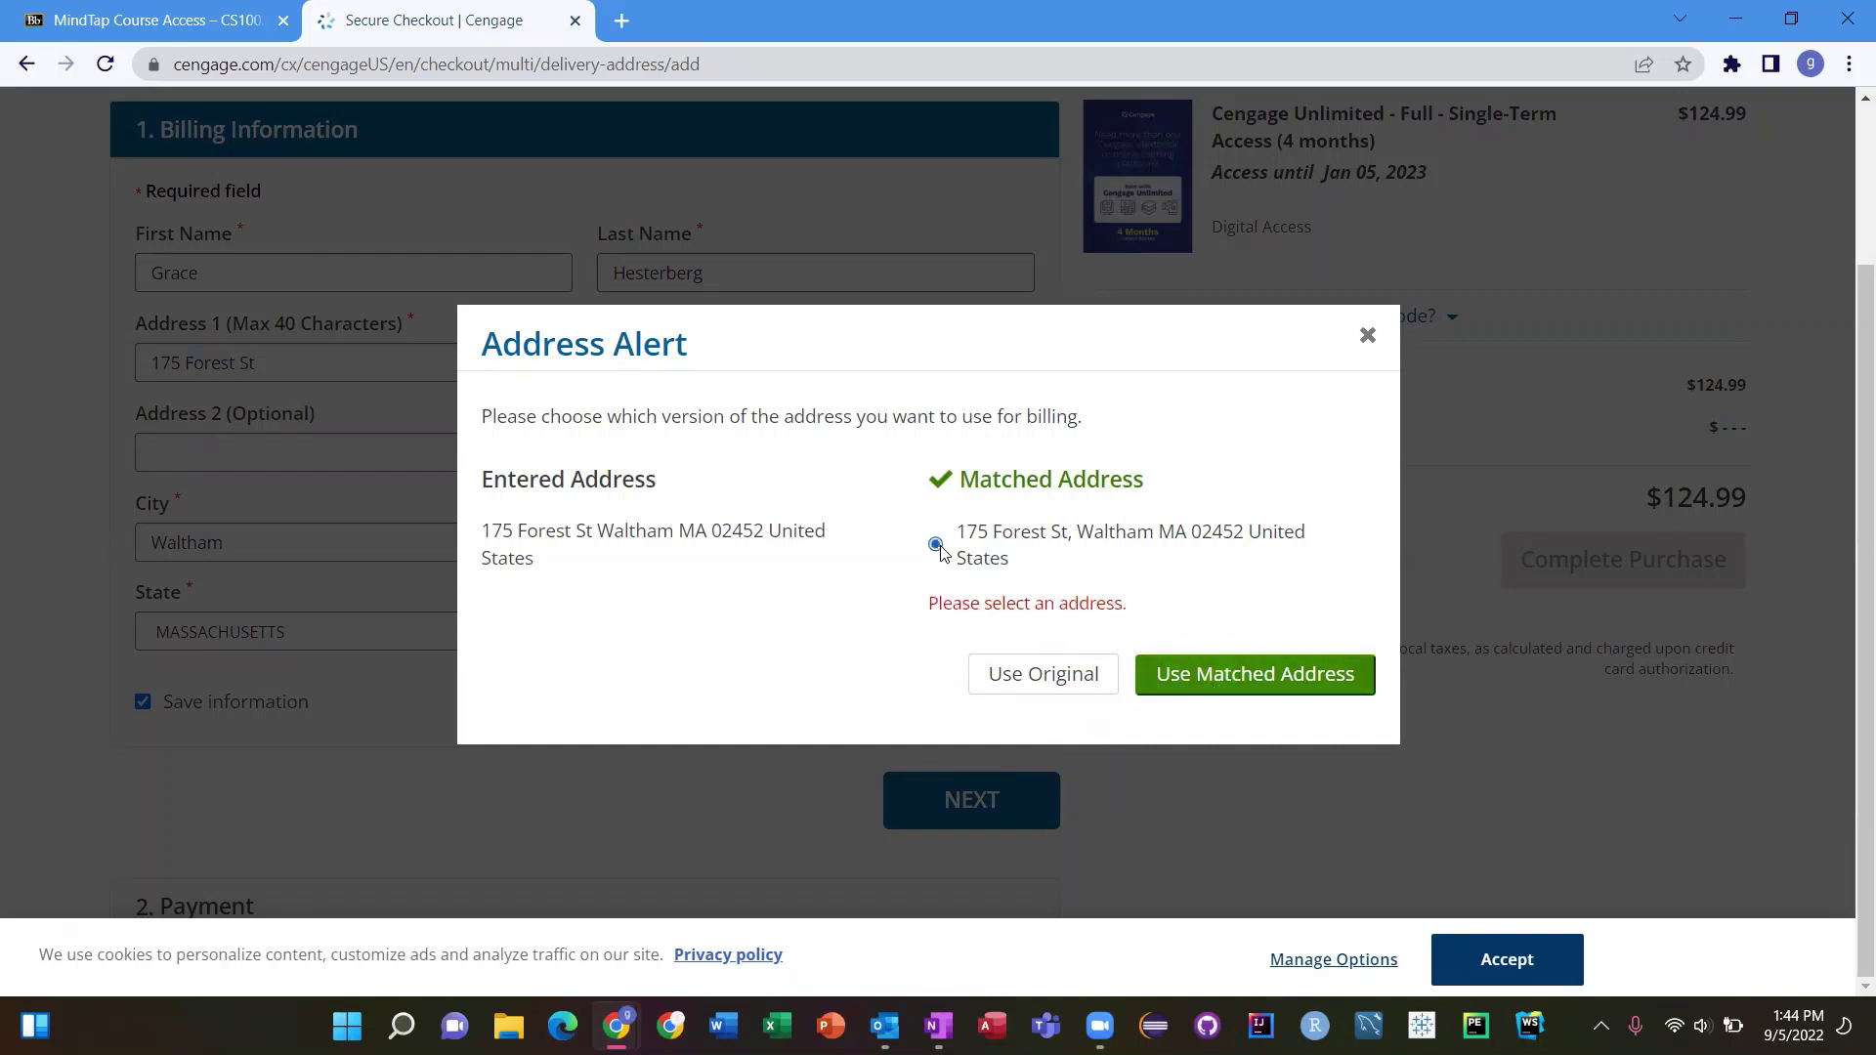
left_click(1206, 679)
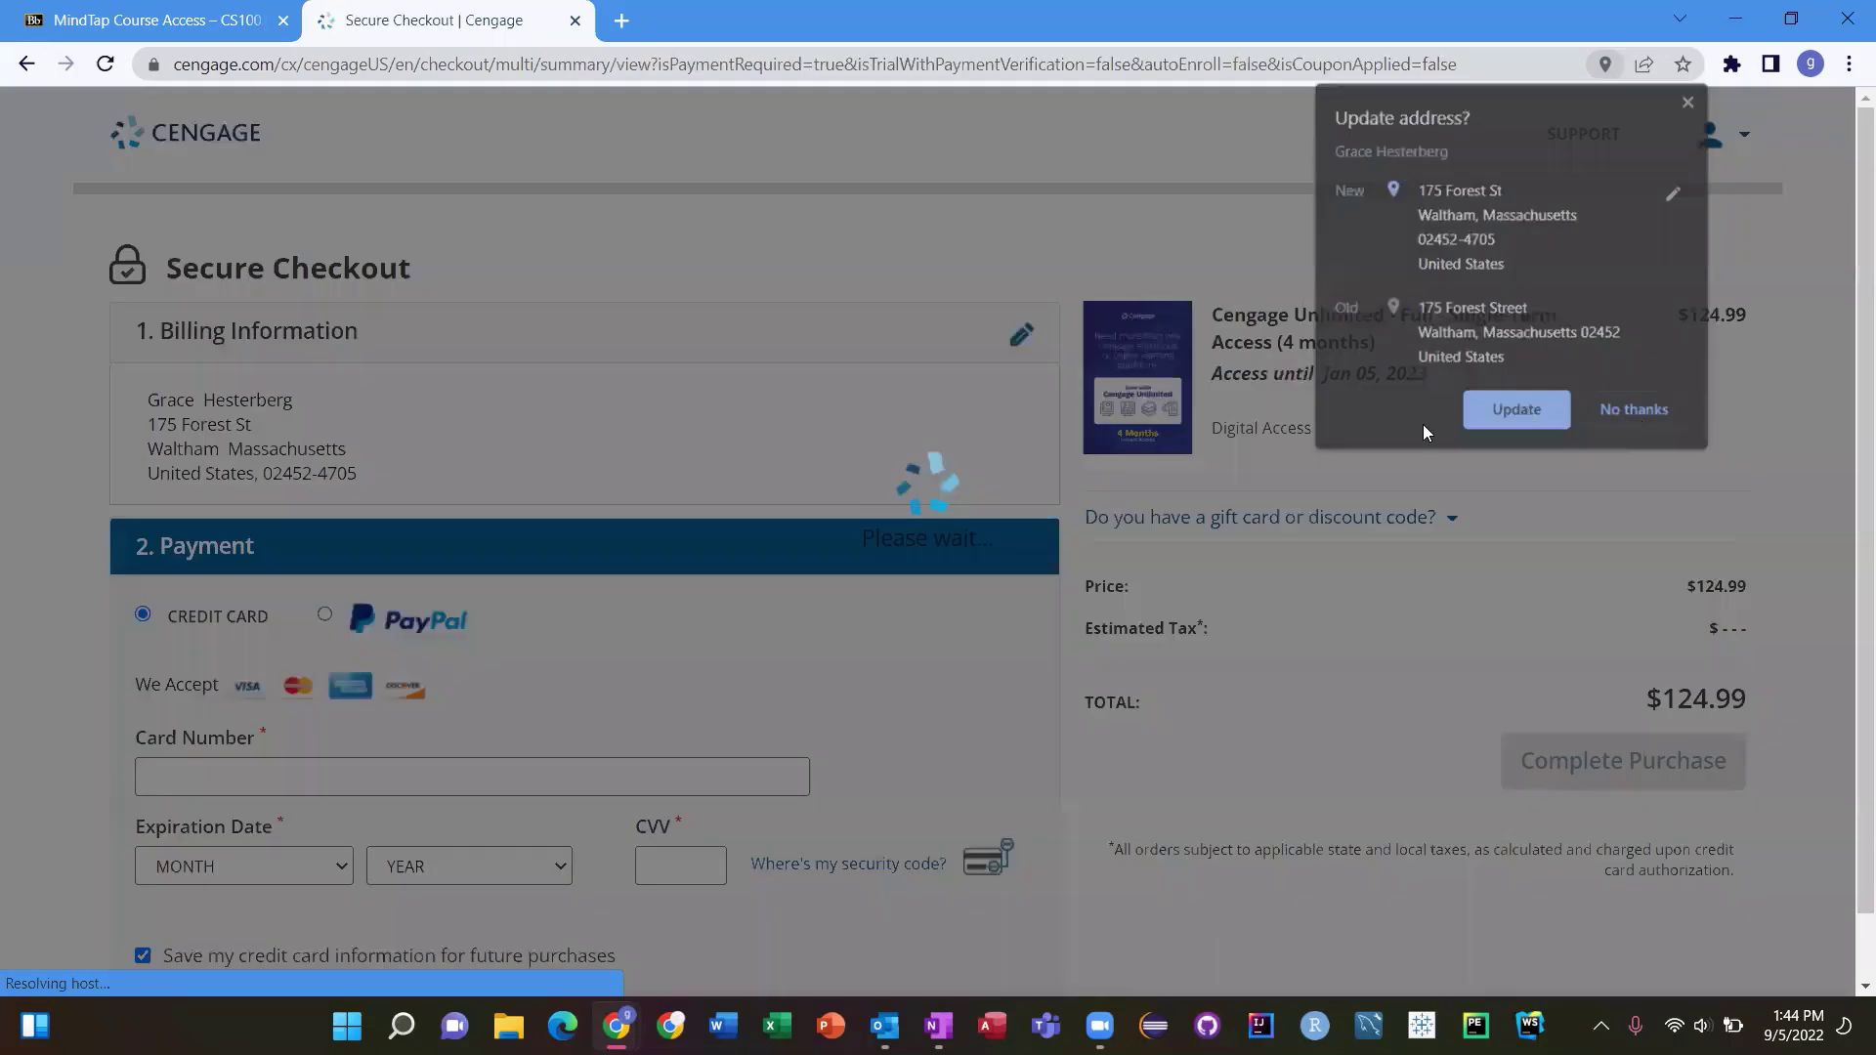